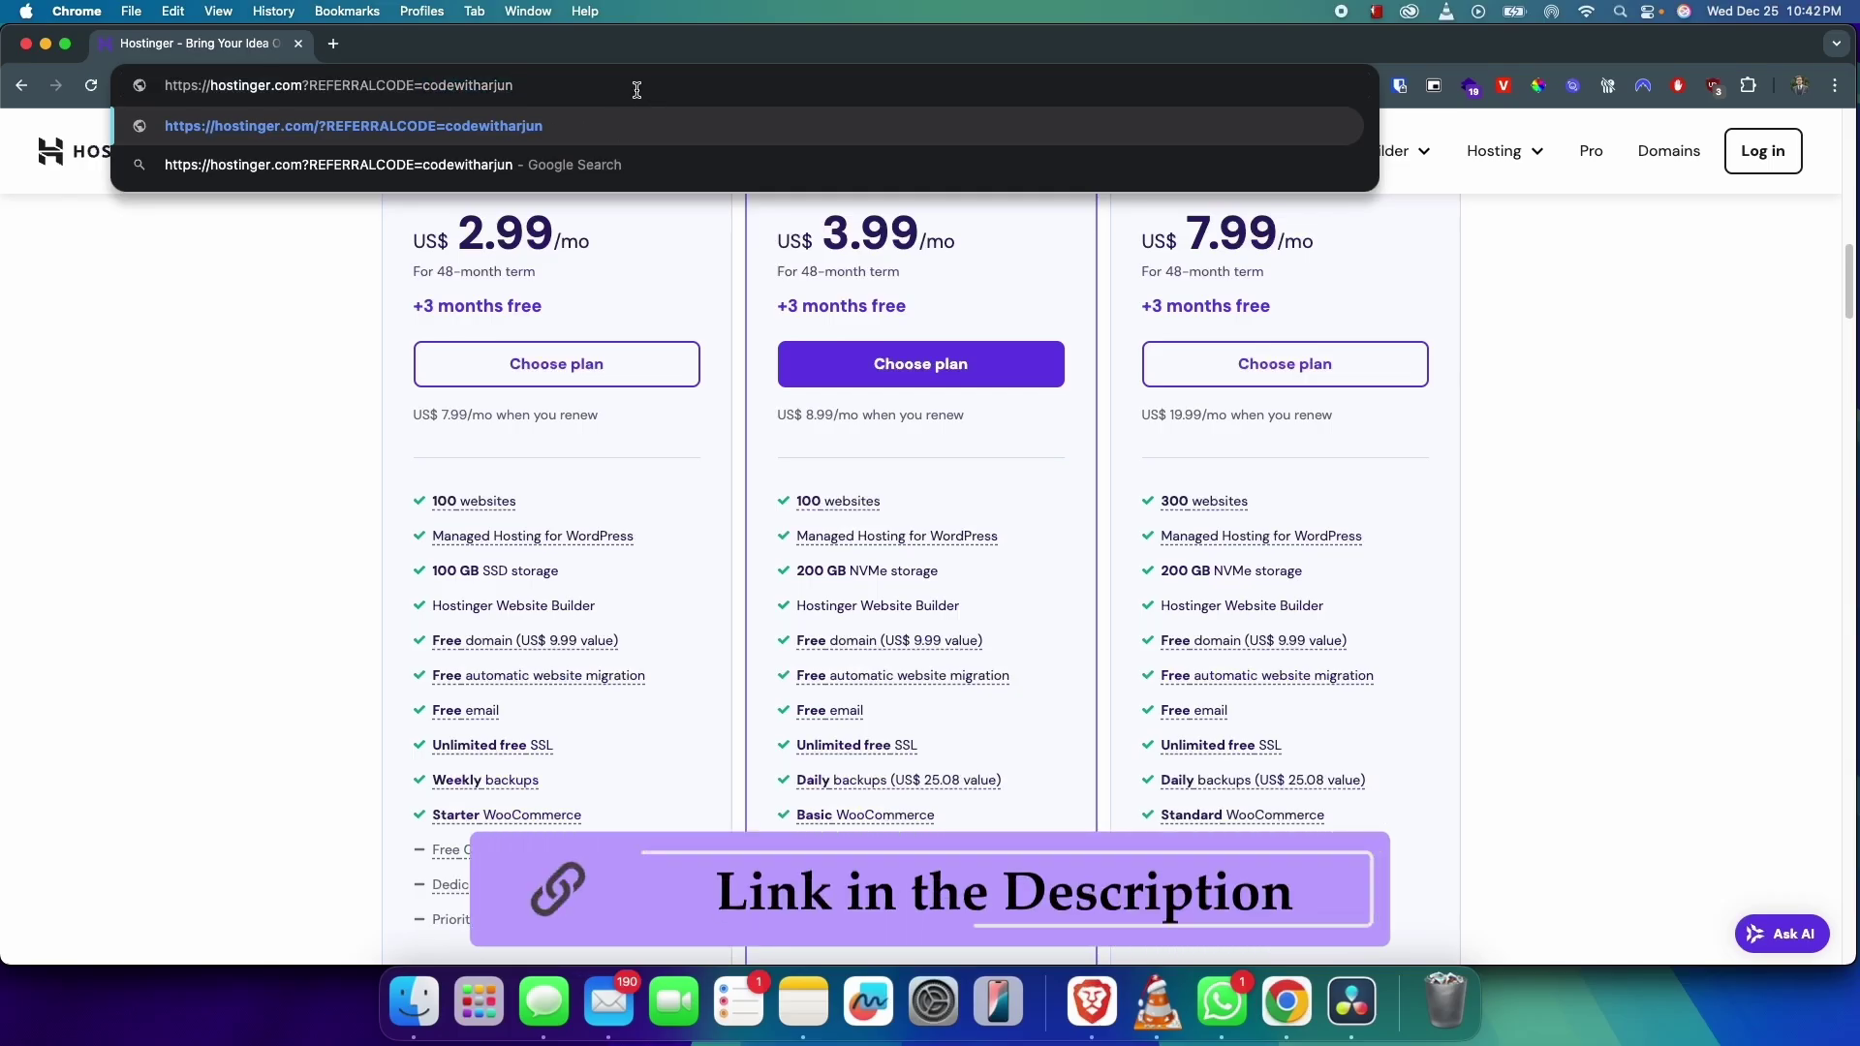
# Step: Add the 48-month Business Web Hosting plan to the cart with the 20% referral discount
pyautogui.press('Return')
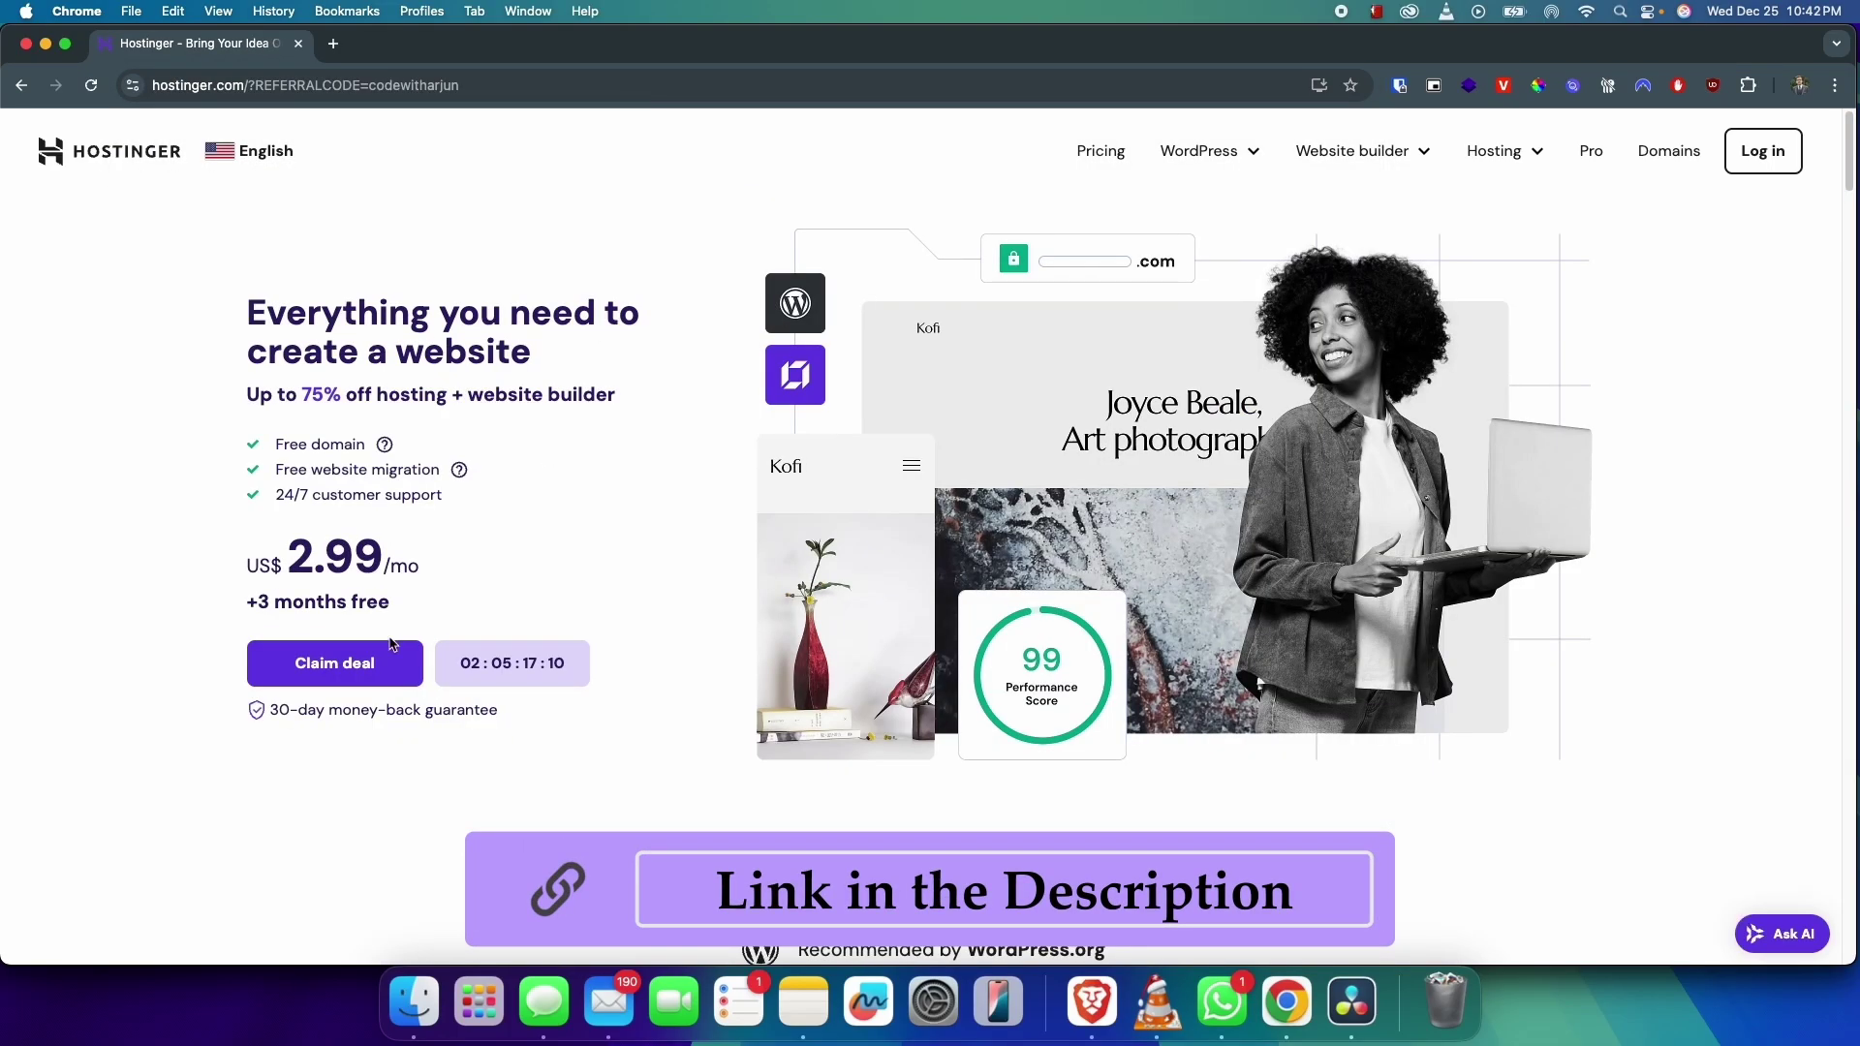
pyautogui.click(392, 645)
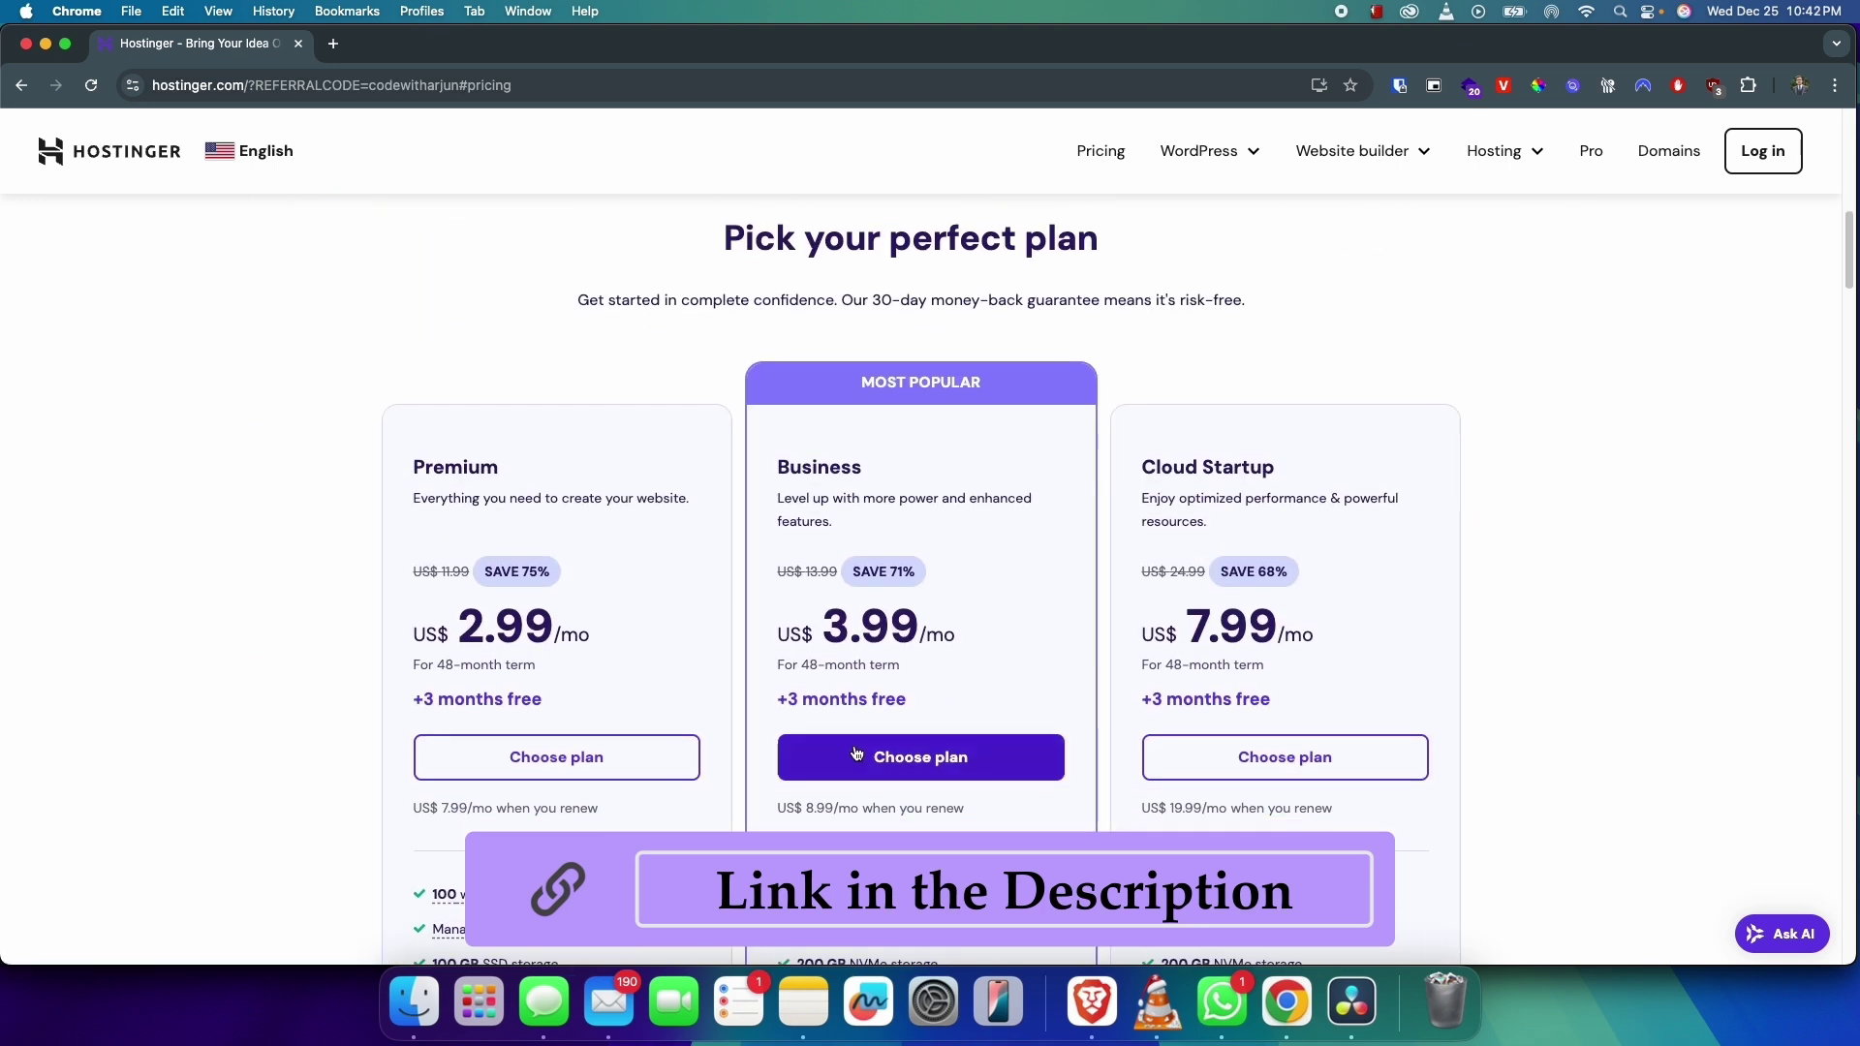
pyautogui.click(859, 757)
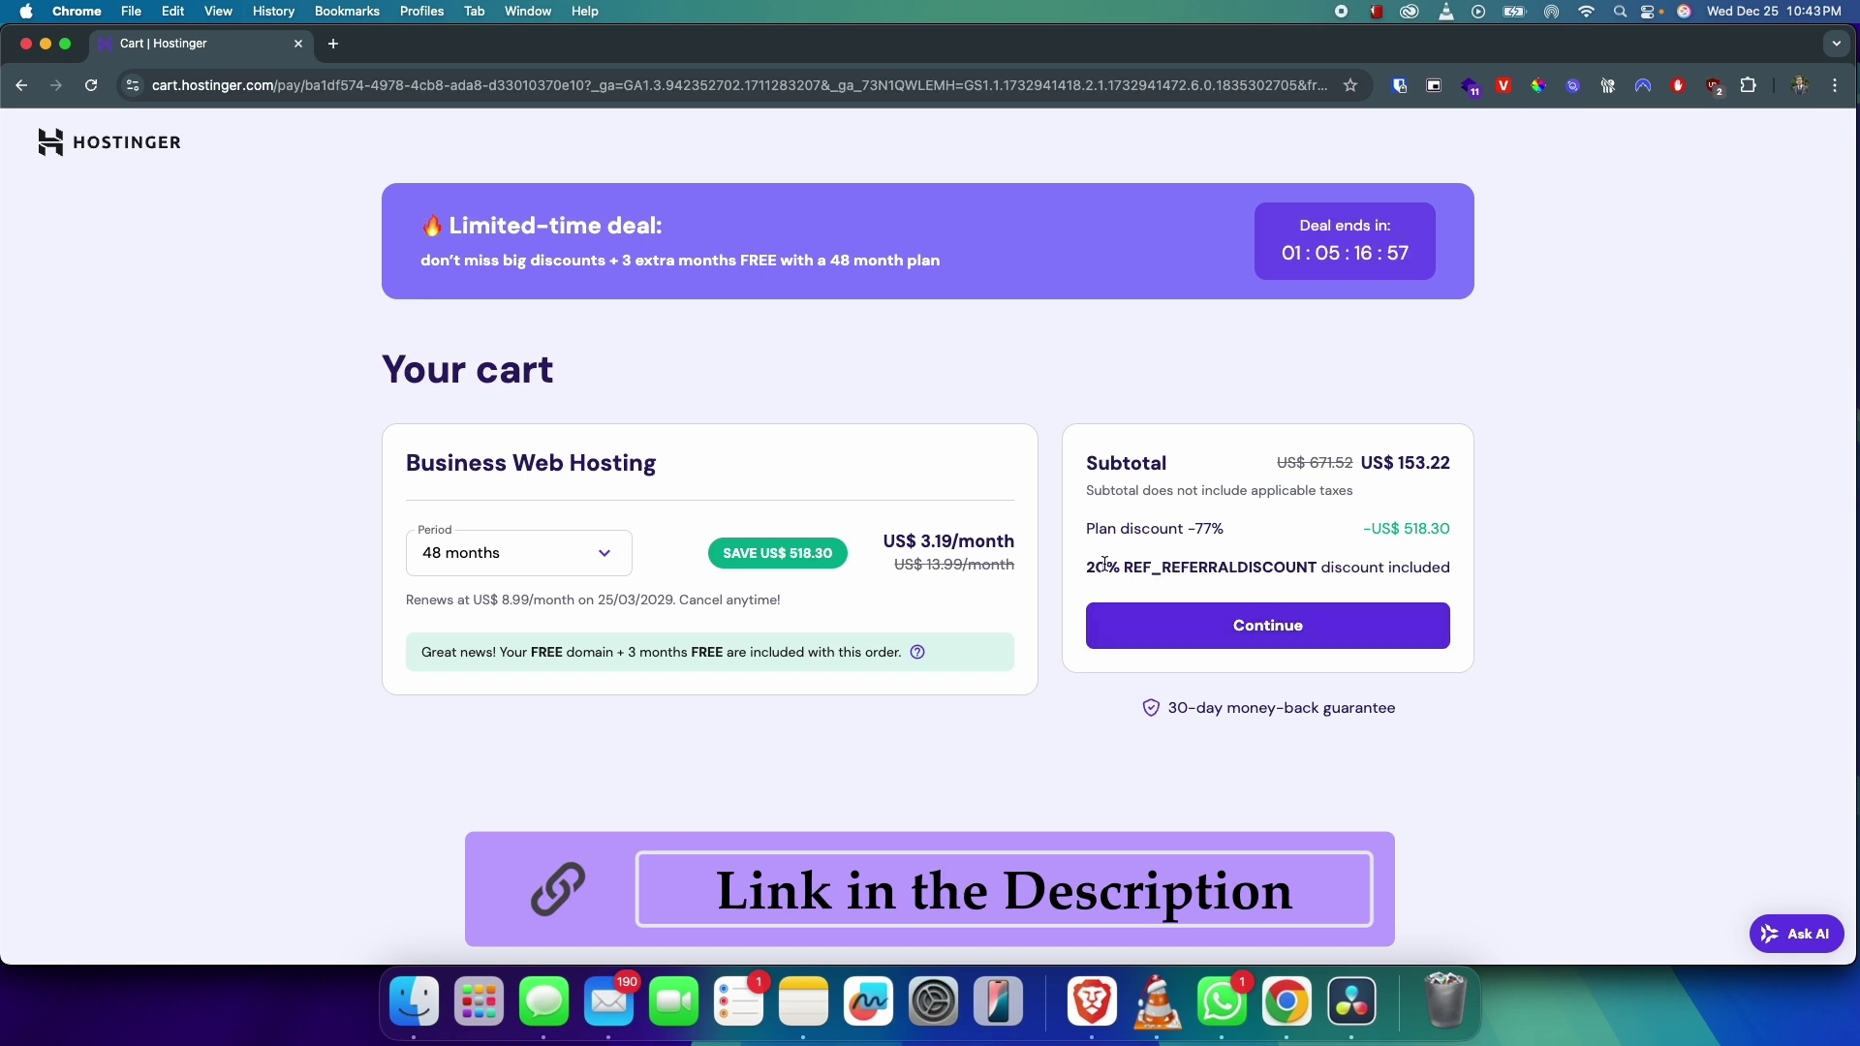
pyautogui.moveTo(1086, 568); pyautogui.dragTo(1319, 569)
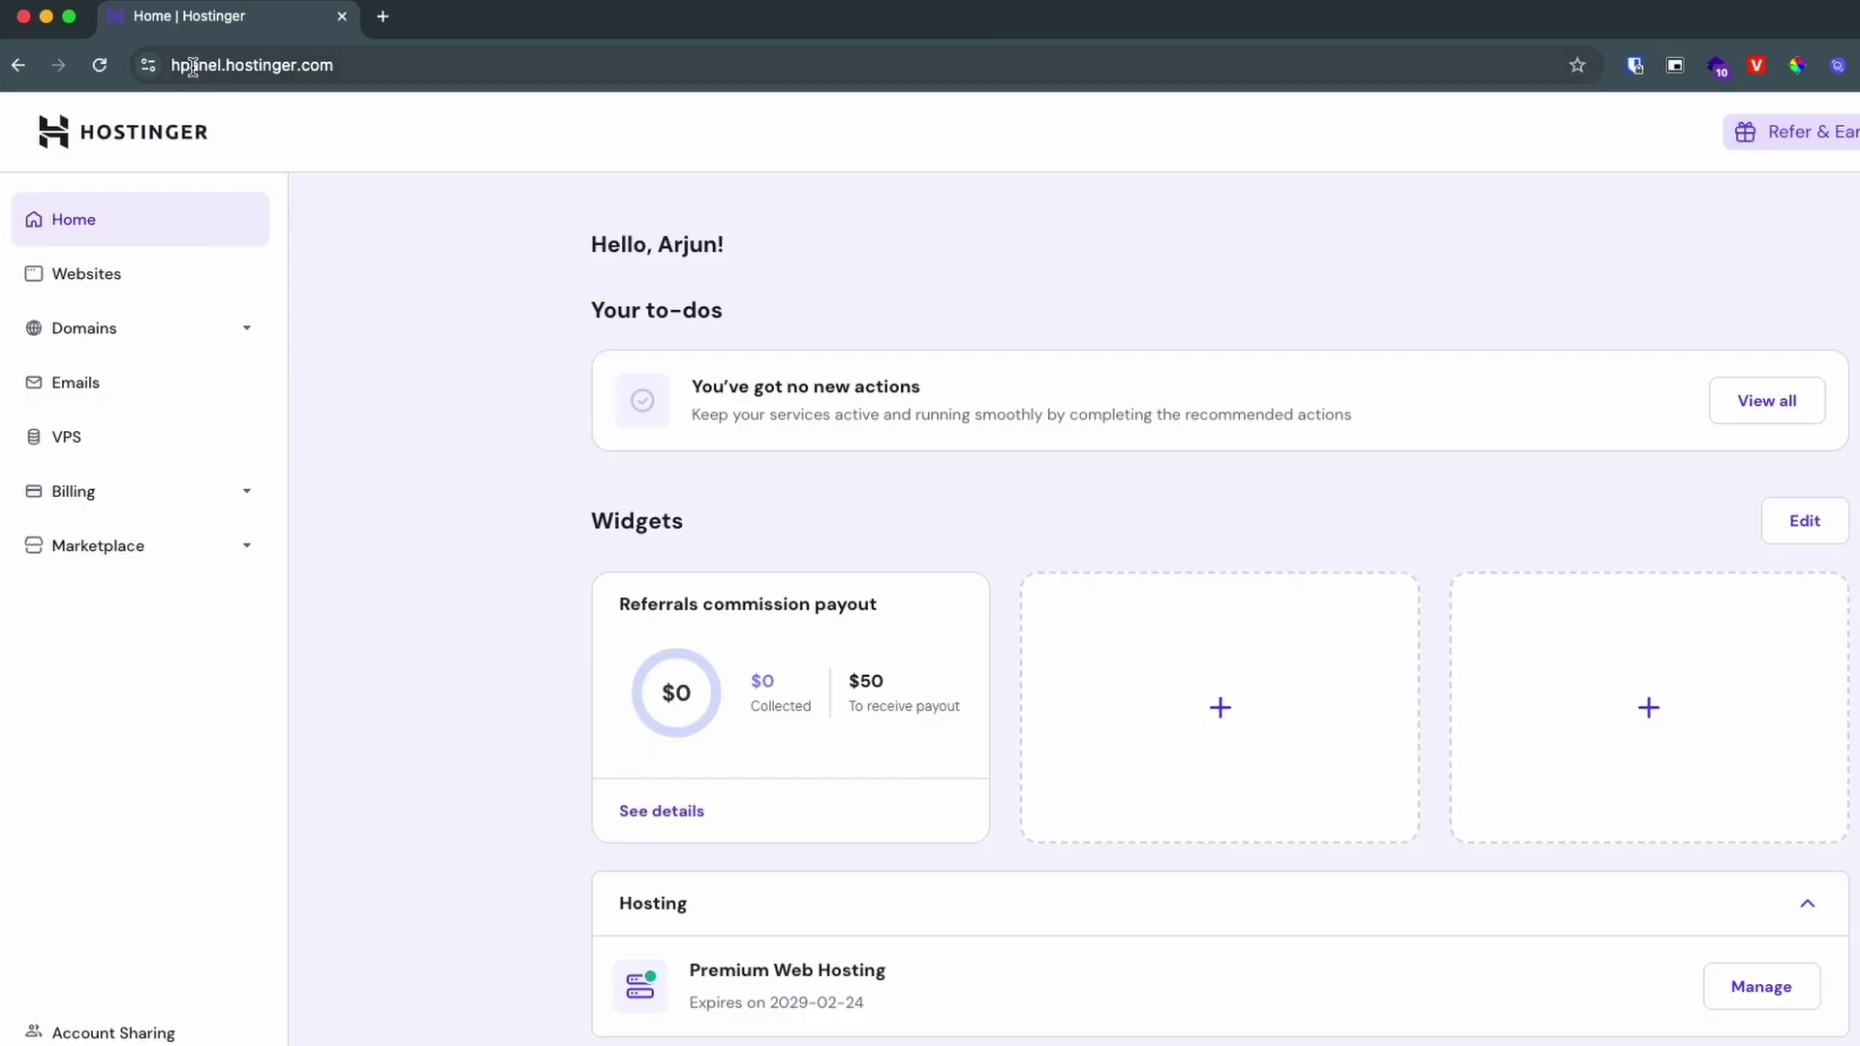
# Step: Start adding a new WordPress website from the Websites list
pyautogui.click(108, 283)
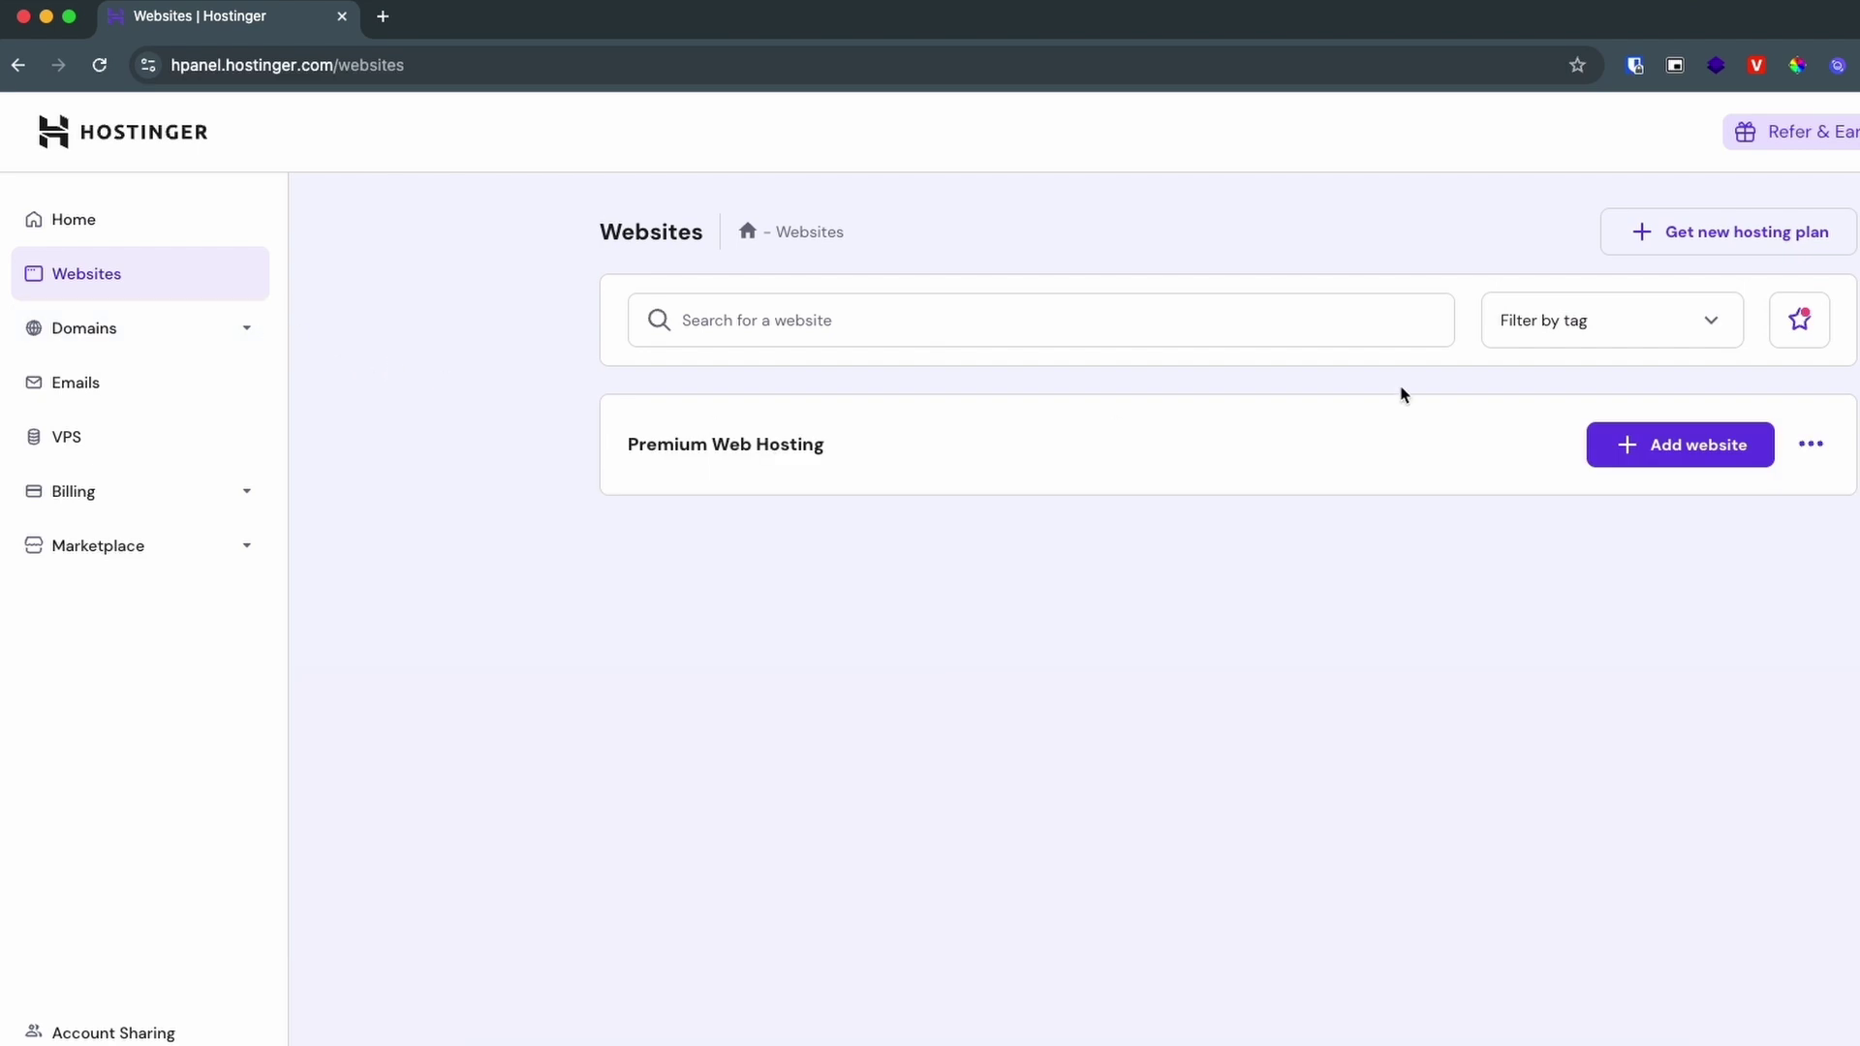
pyautogui.click(1650, 459)
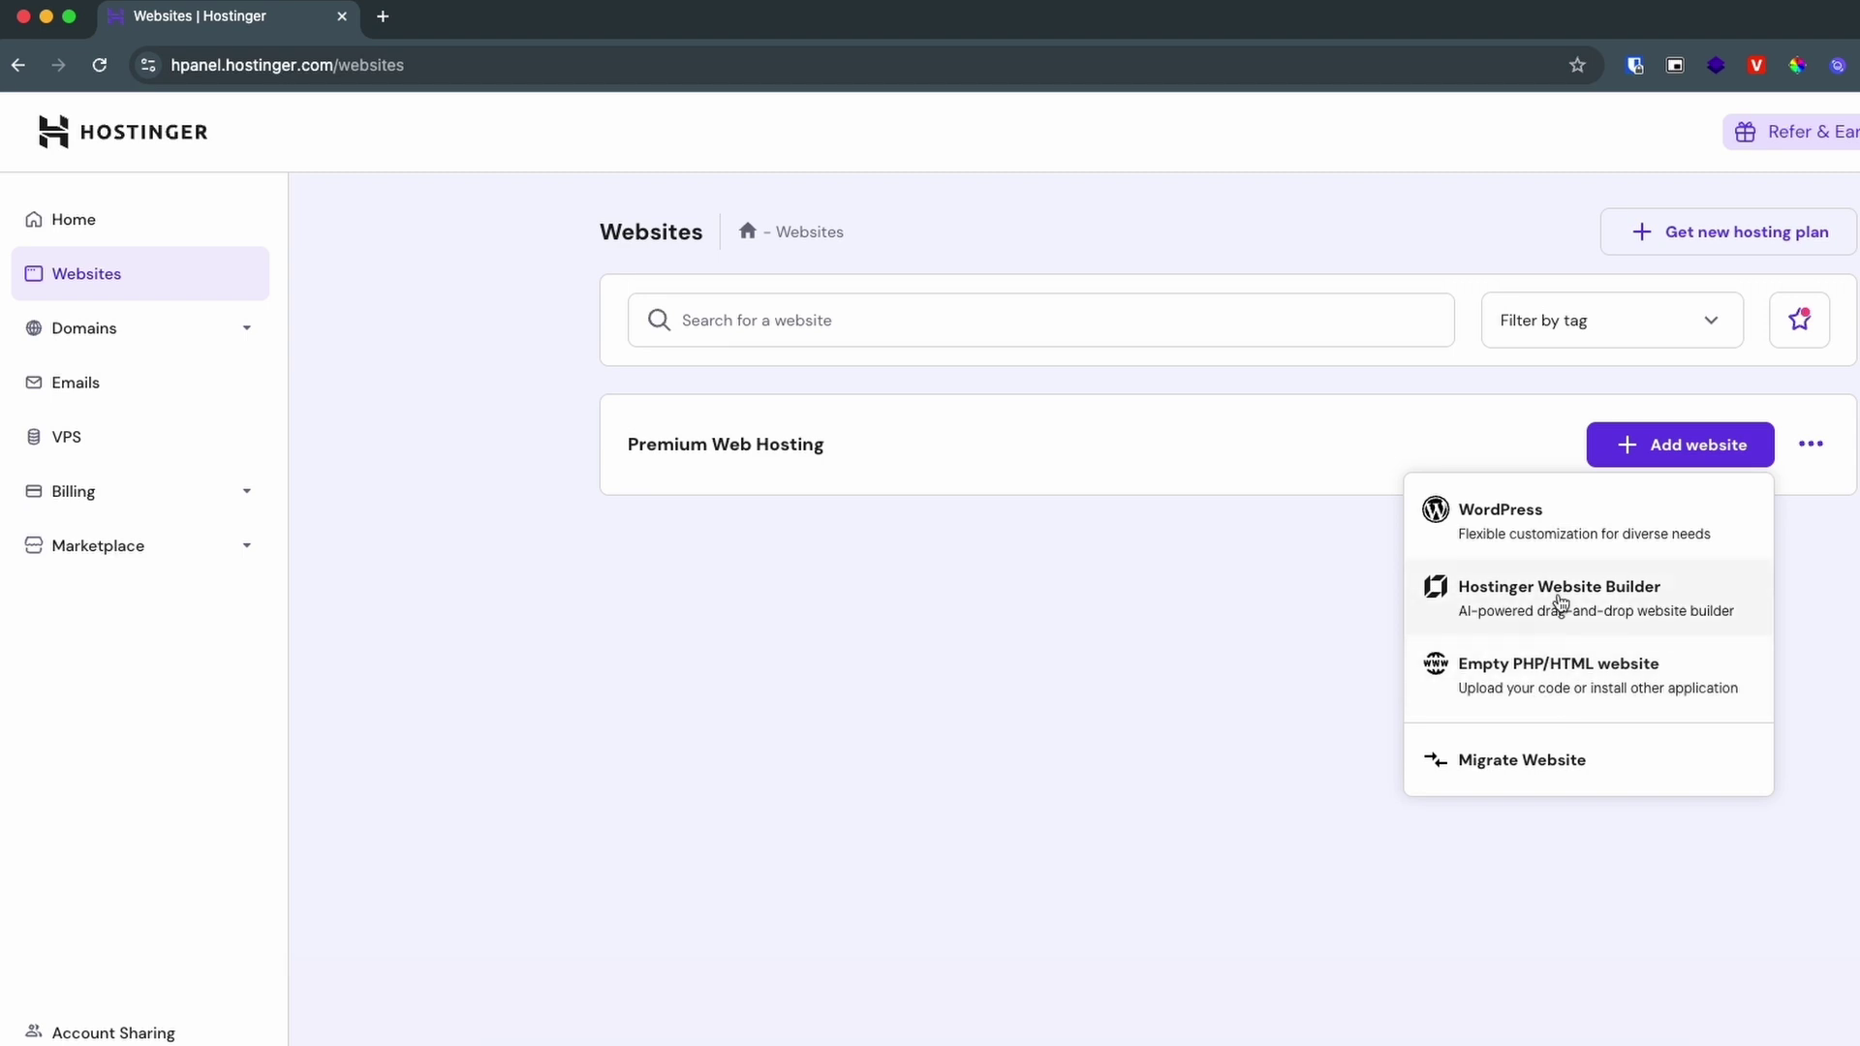
pyautogui.click(1507, 535)
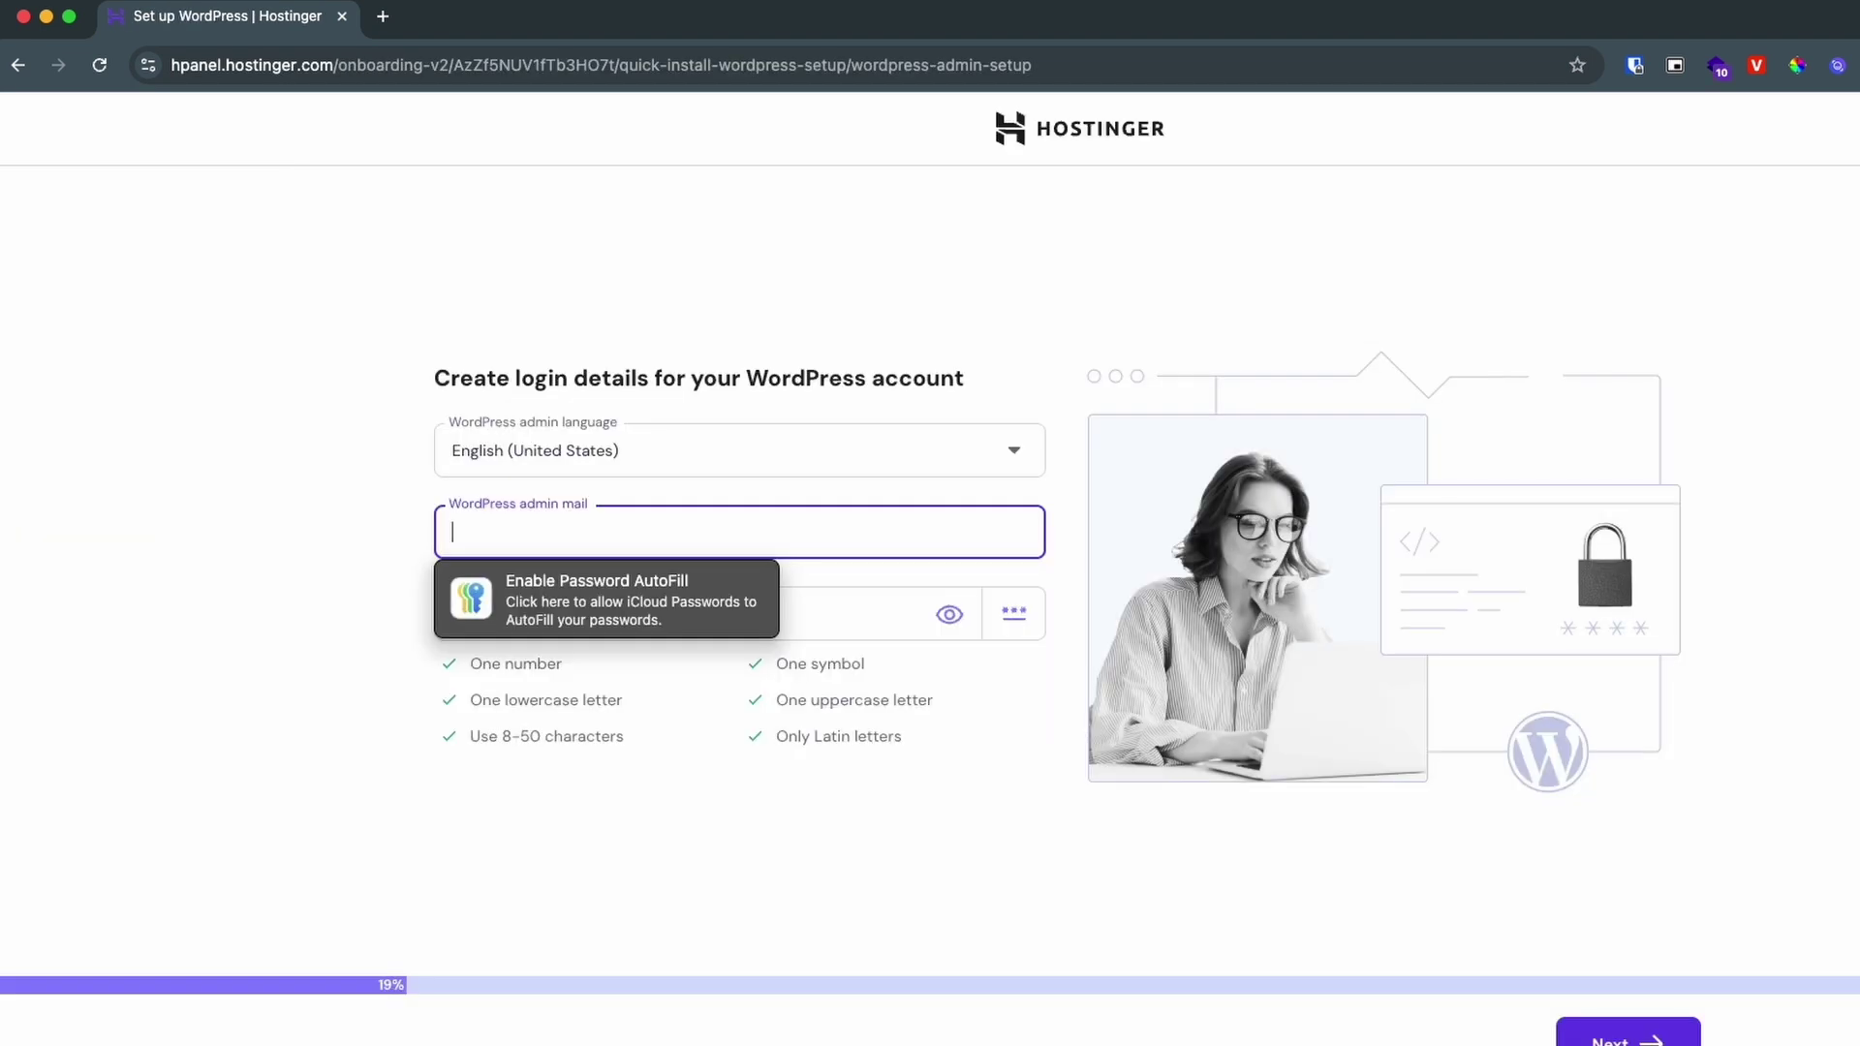
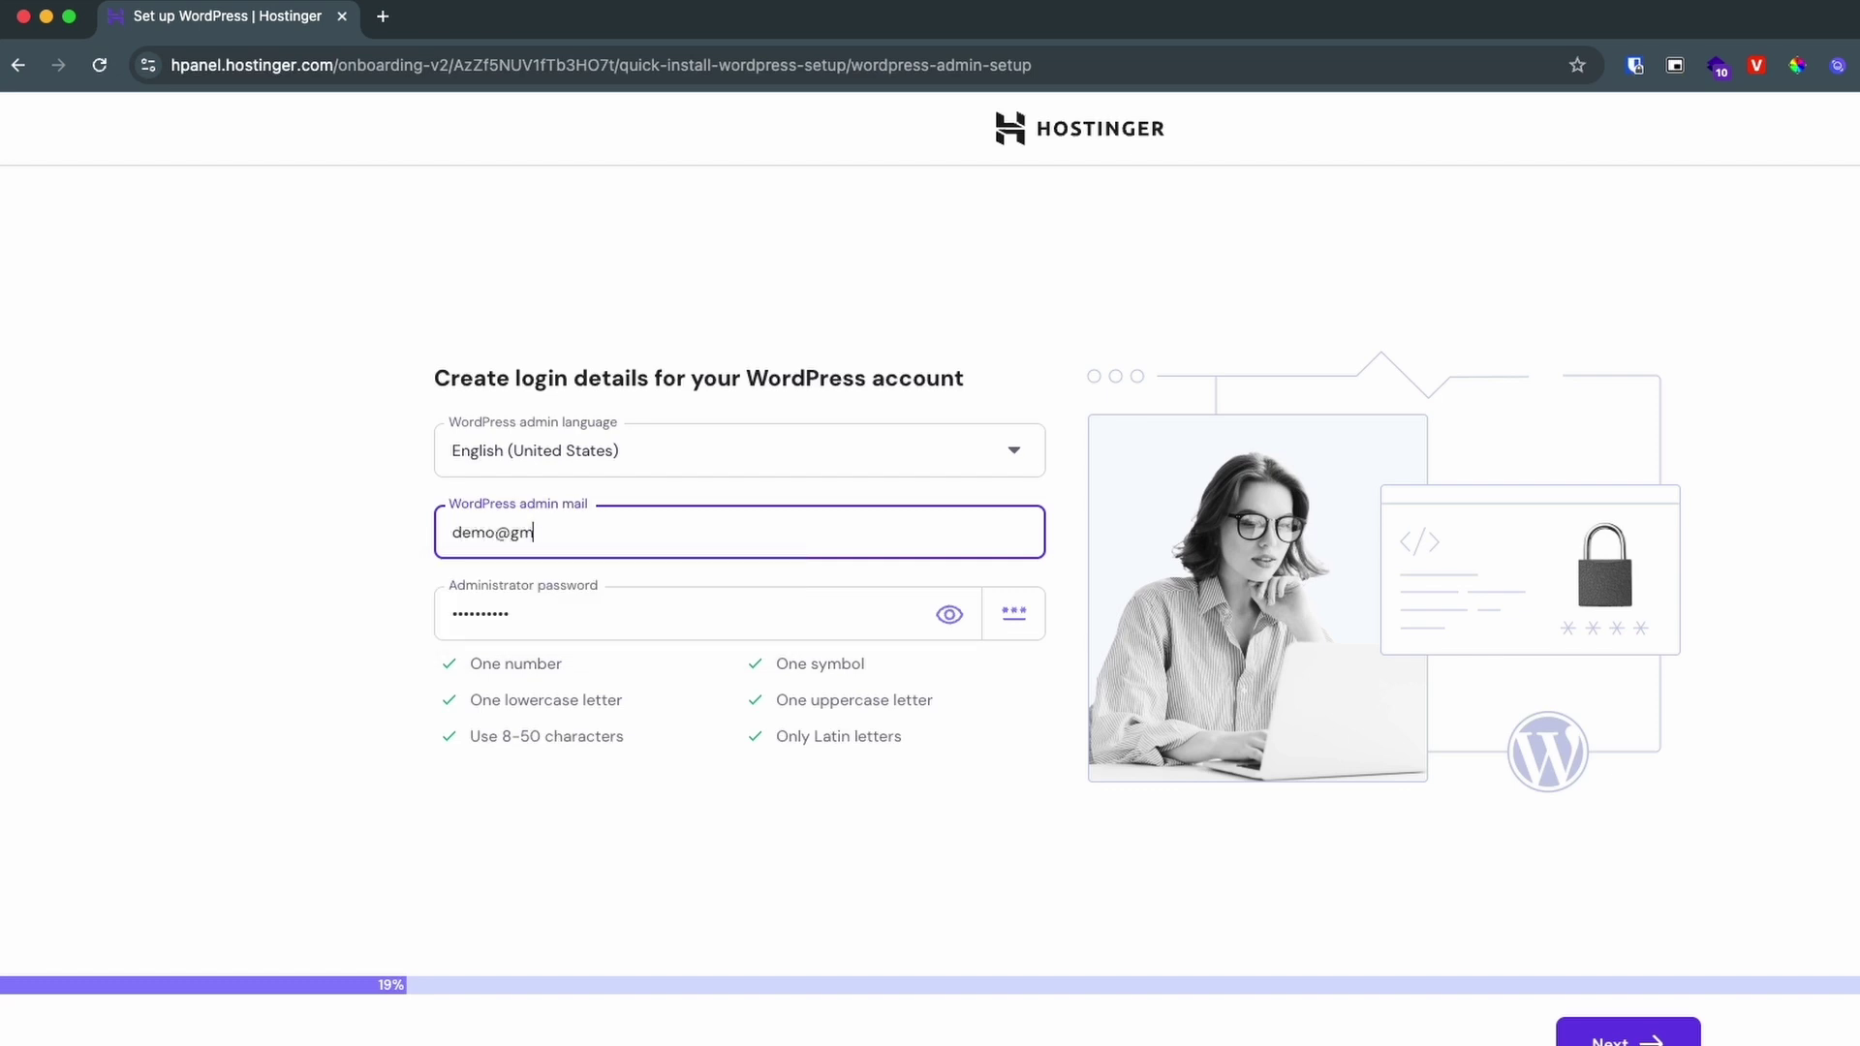
# Step: Enter the WordPress admin e-mail and password, then choose to create a blank site
pyautogui.press('Tab')
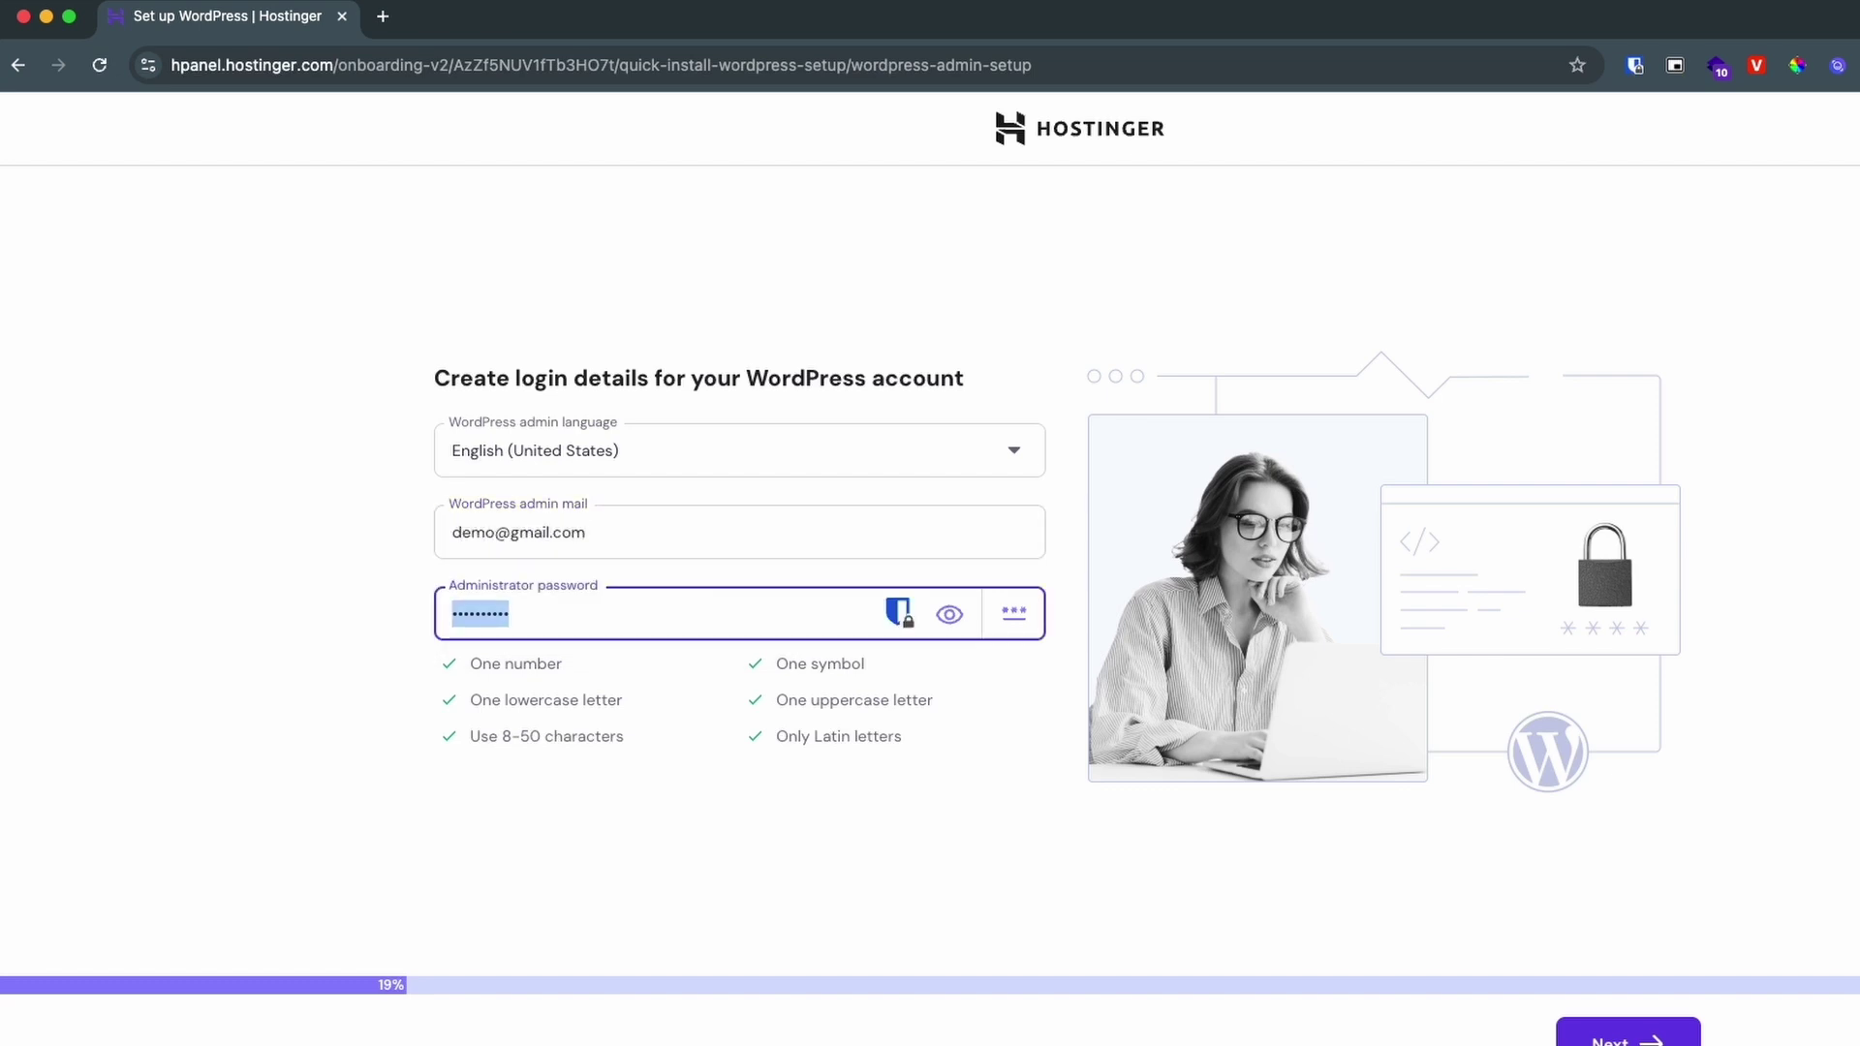
pyautogui.write('Demo@1234')
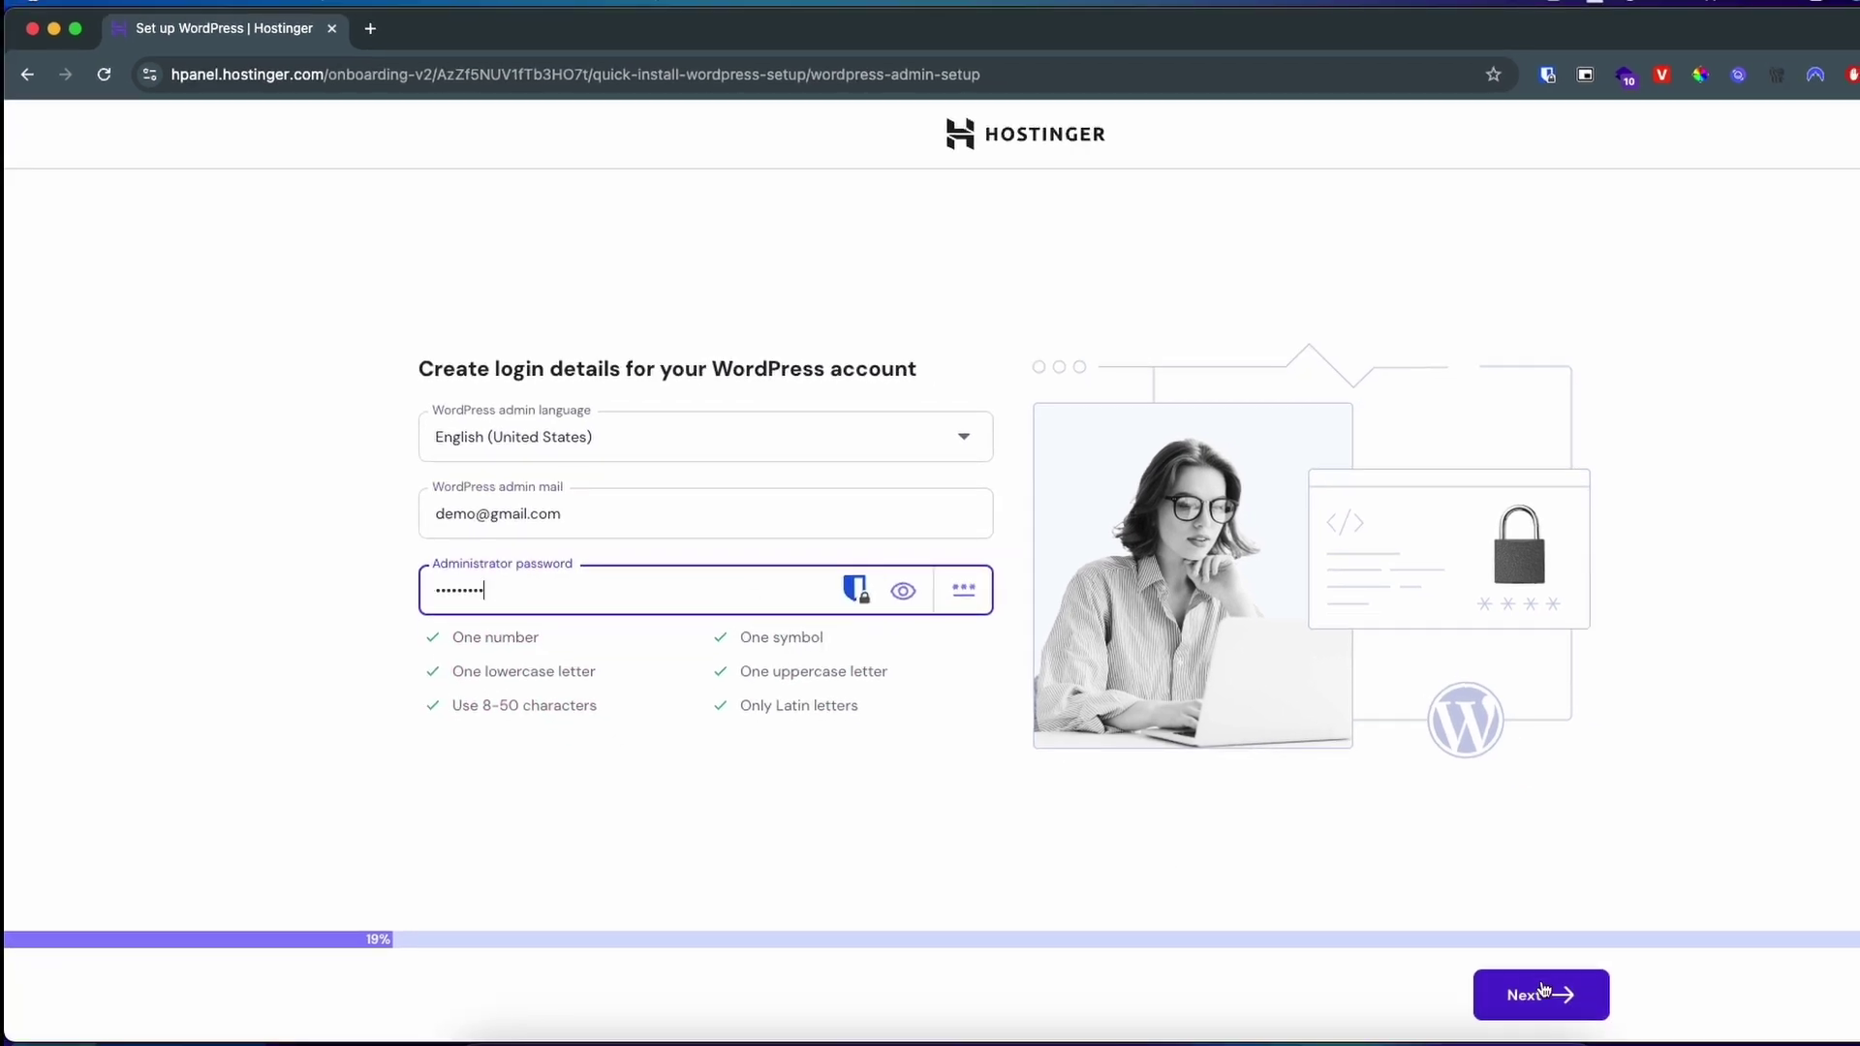
pyautogui.click(1600, 1034)
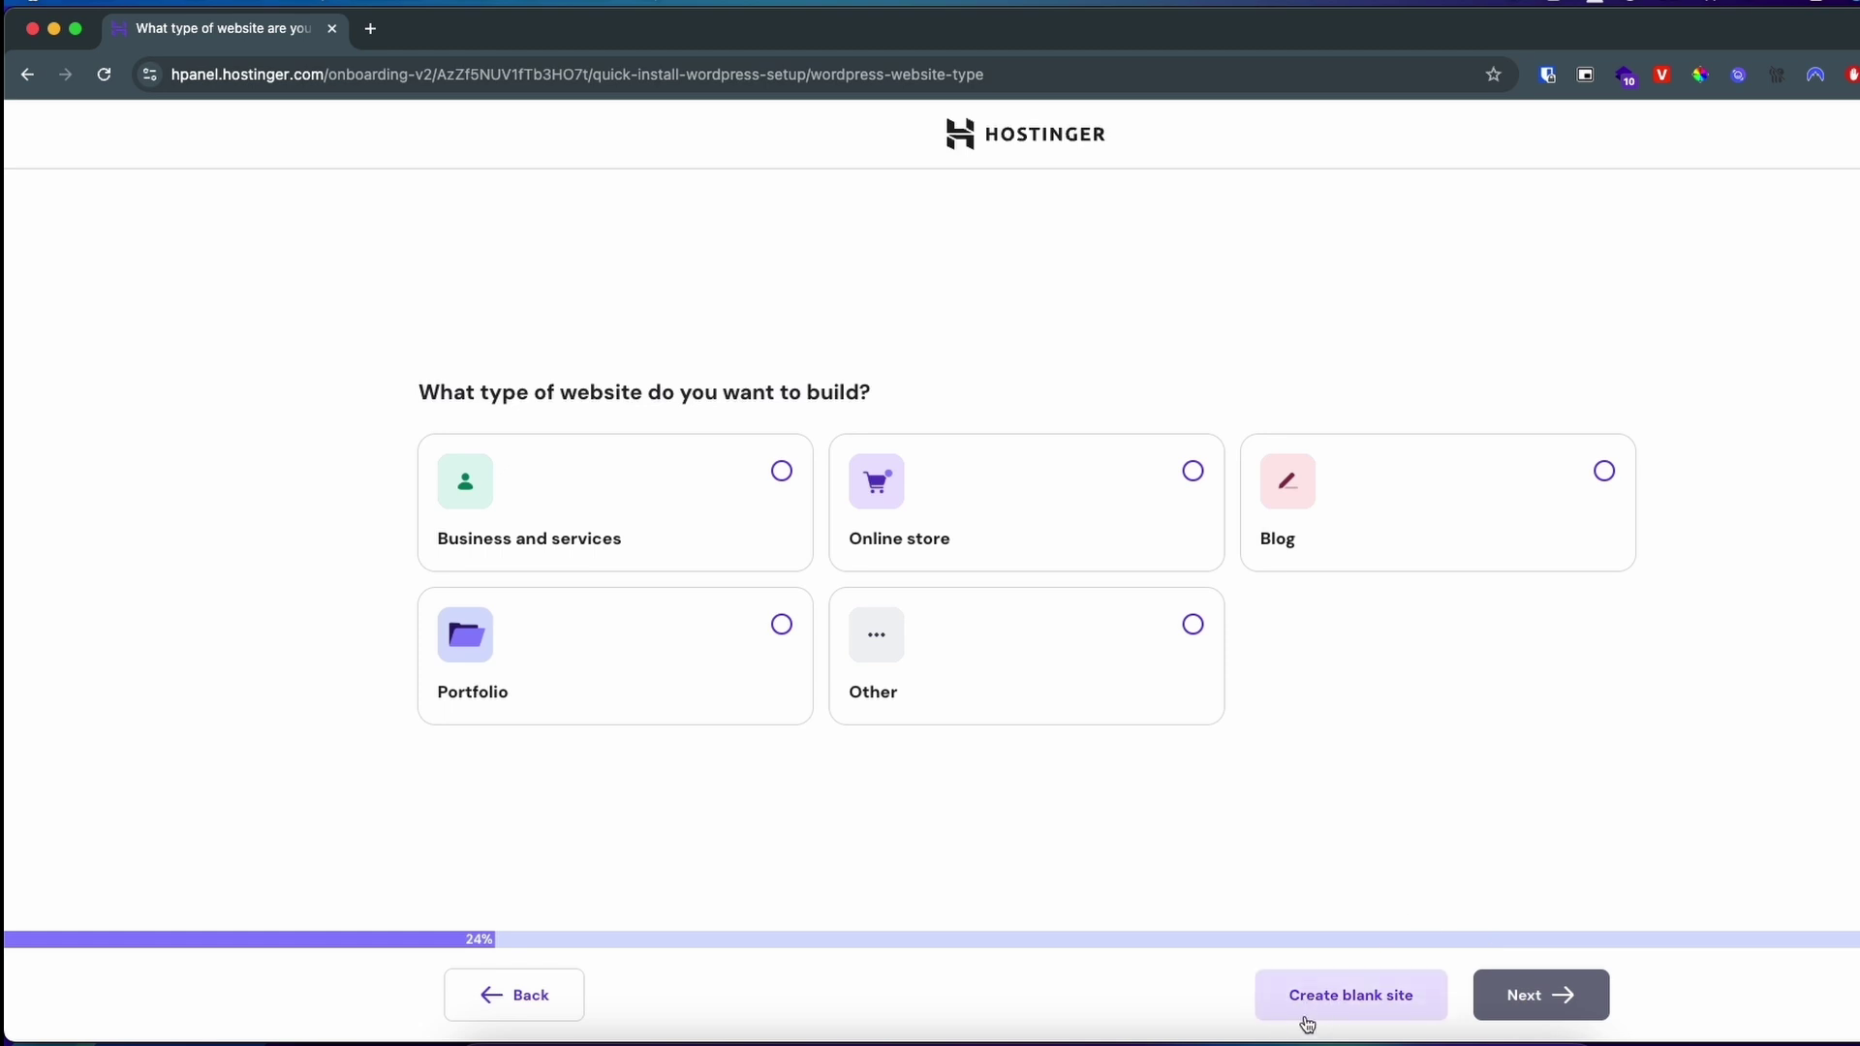
pyautogui.click(1340, 1017)
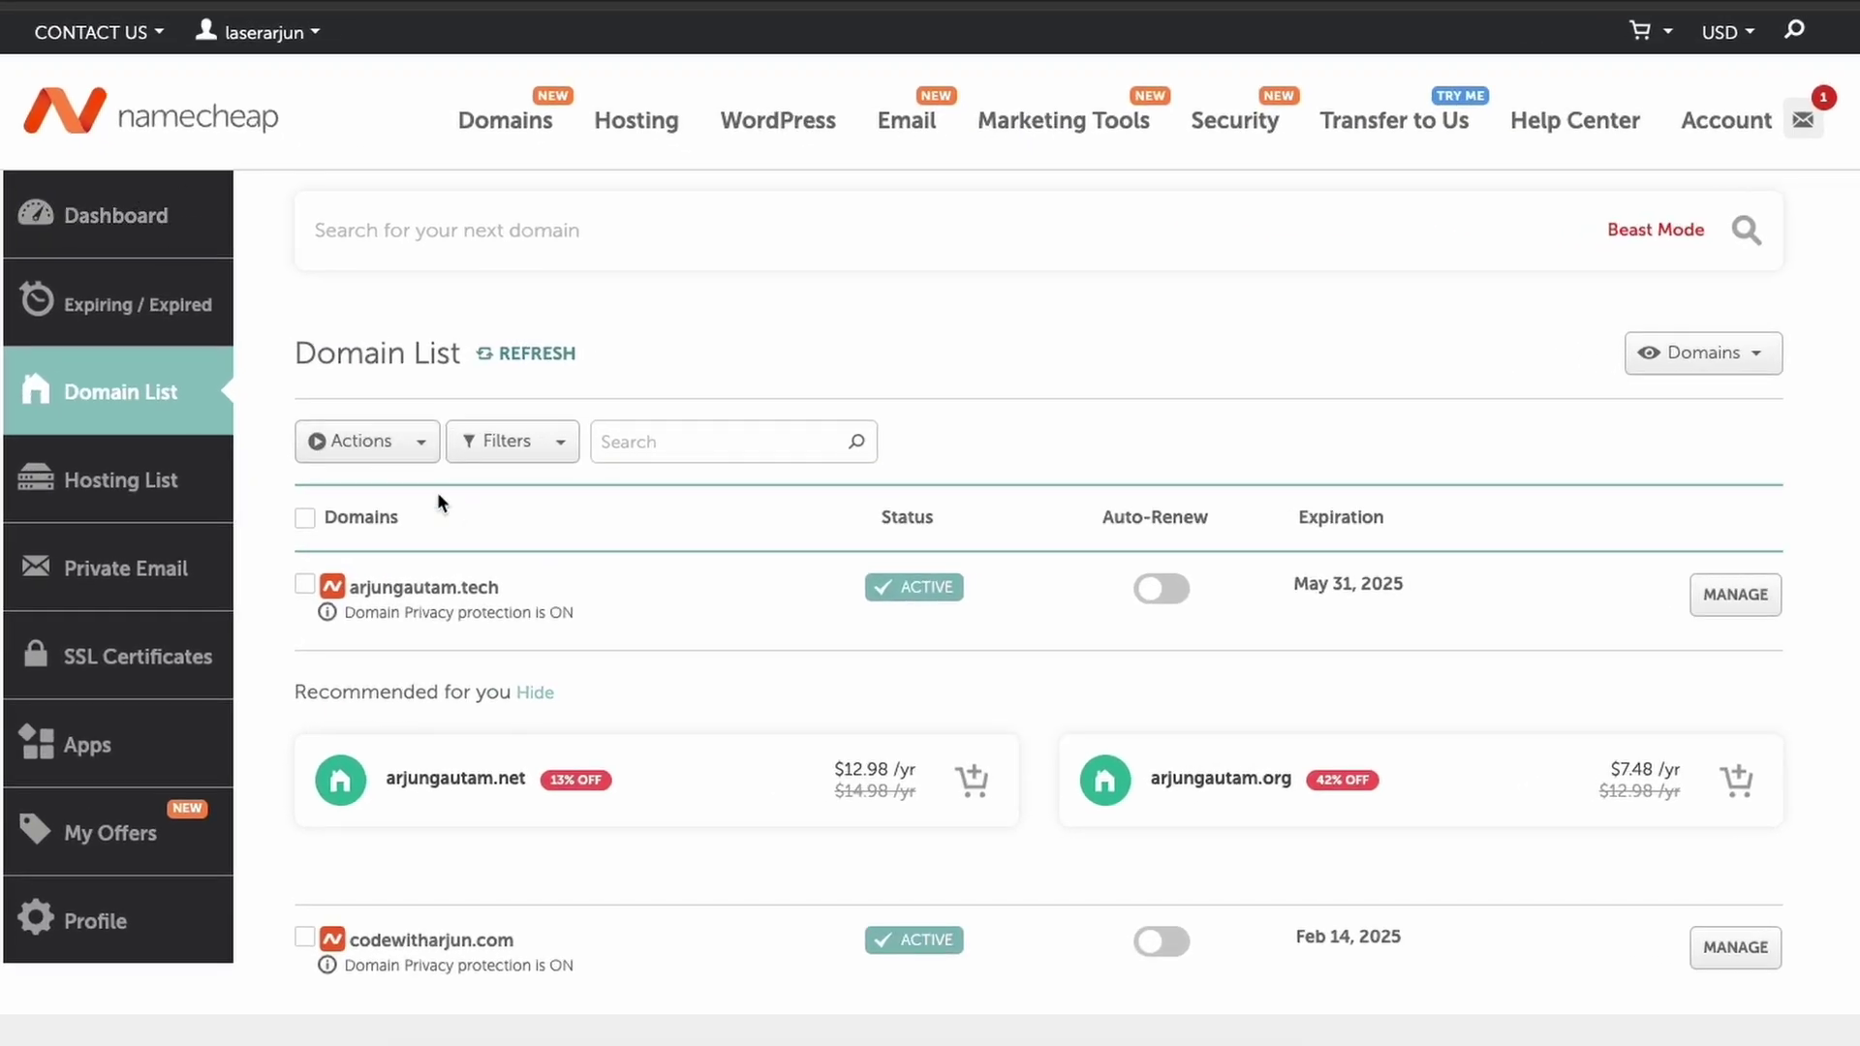
# Step: Copy arjungautam.tech from Namecheap's Domain List and return to Hostinger's Domain name field
pyautogui.moveTo(508, 584); pyautogui.dragTo(346, 589)
pyautogui.hotkey('ctrl', 'c')
pyautogui.click(378, 595)
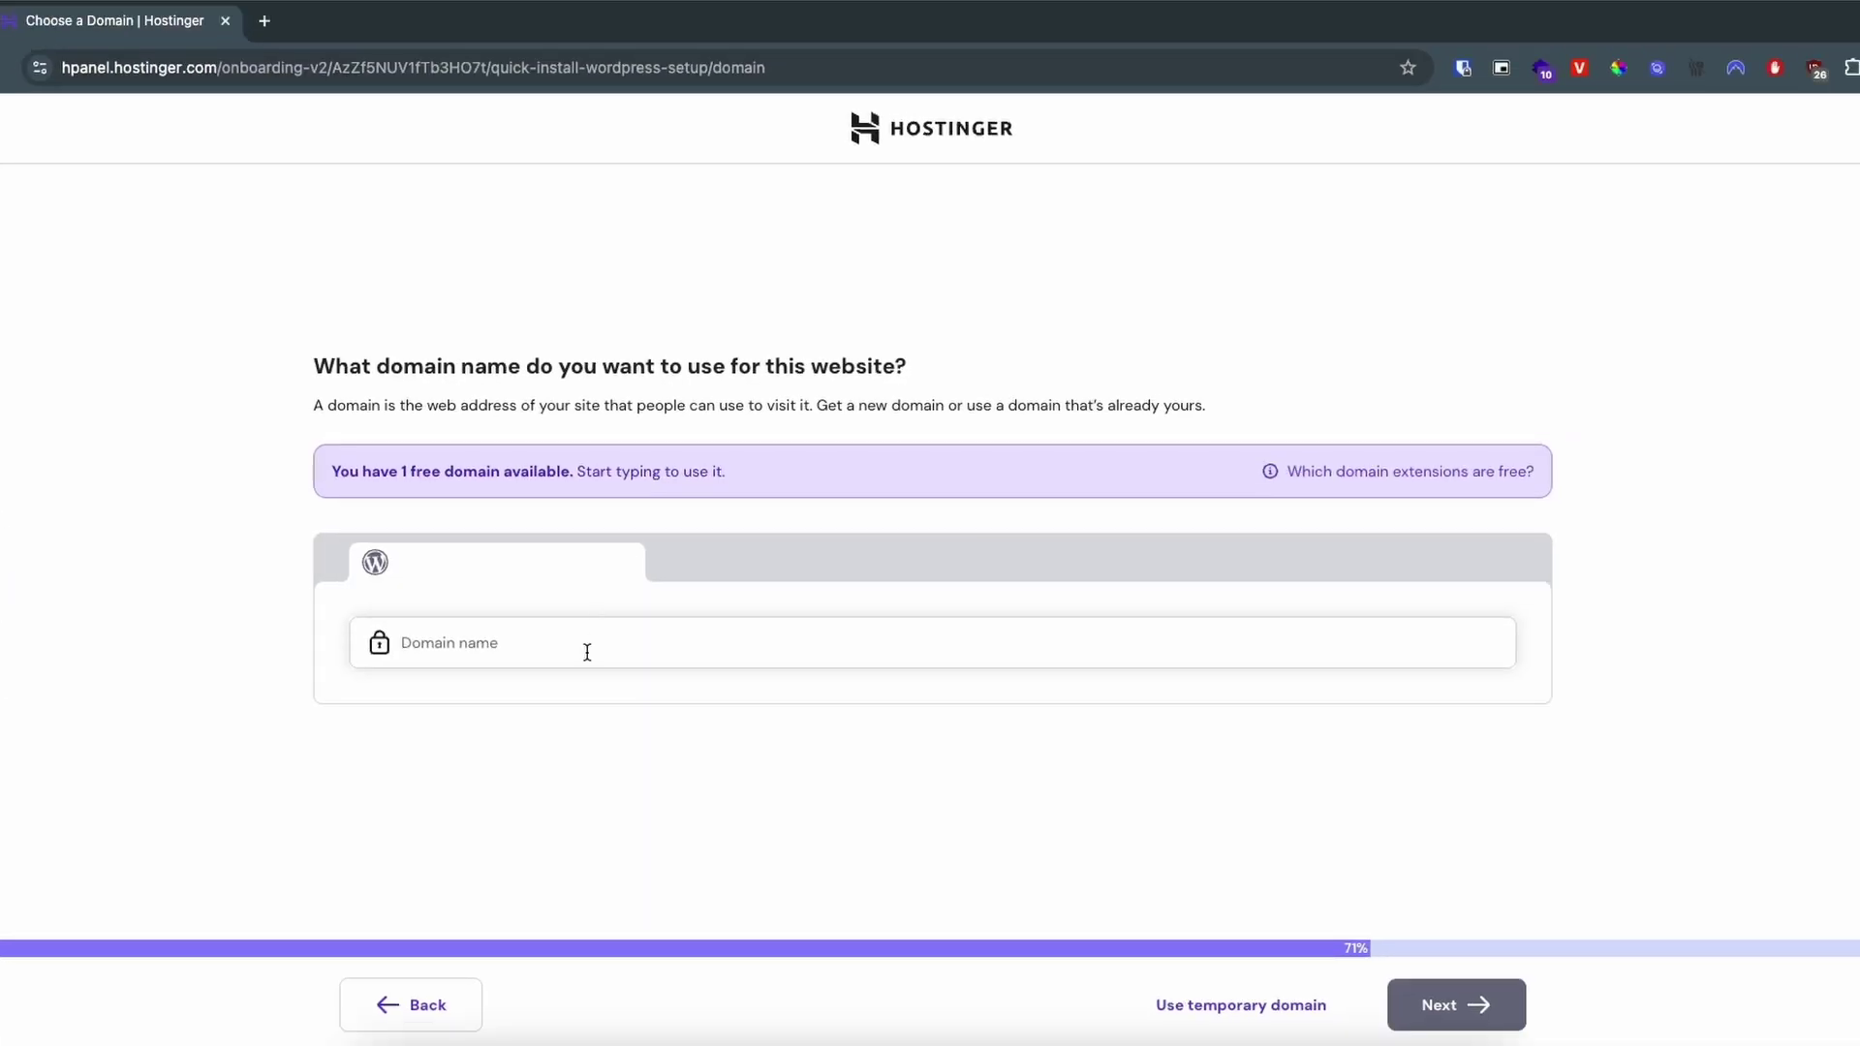
pyautogui.click(587, 653)
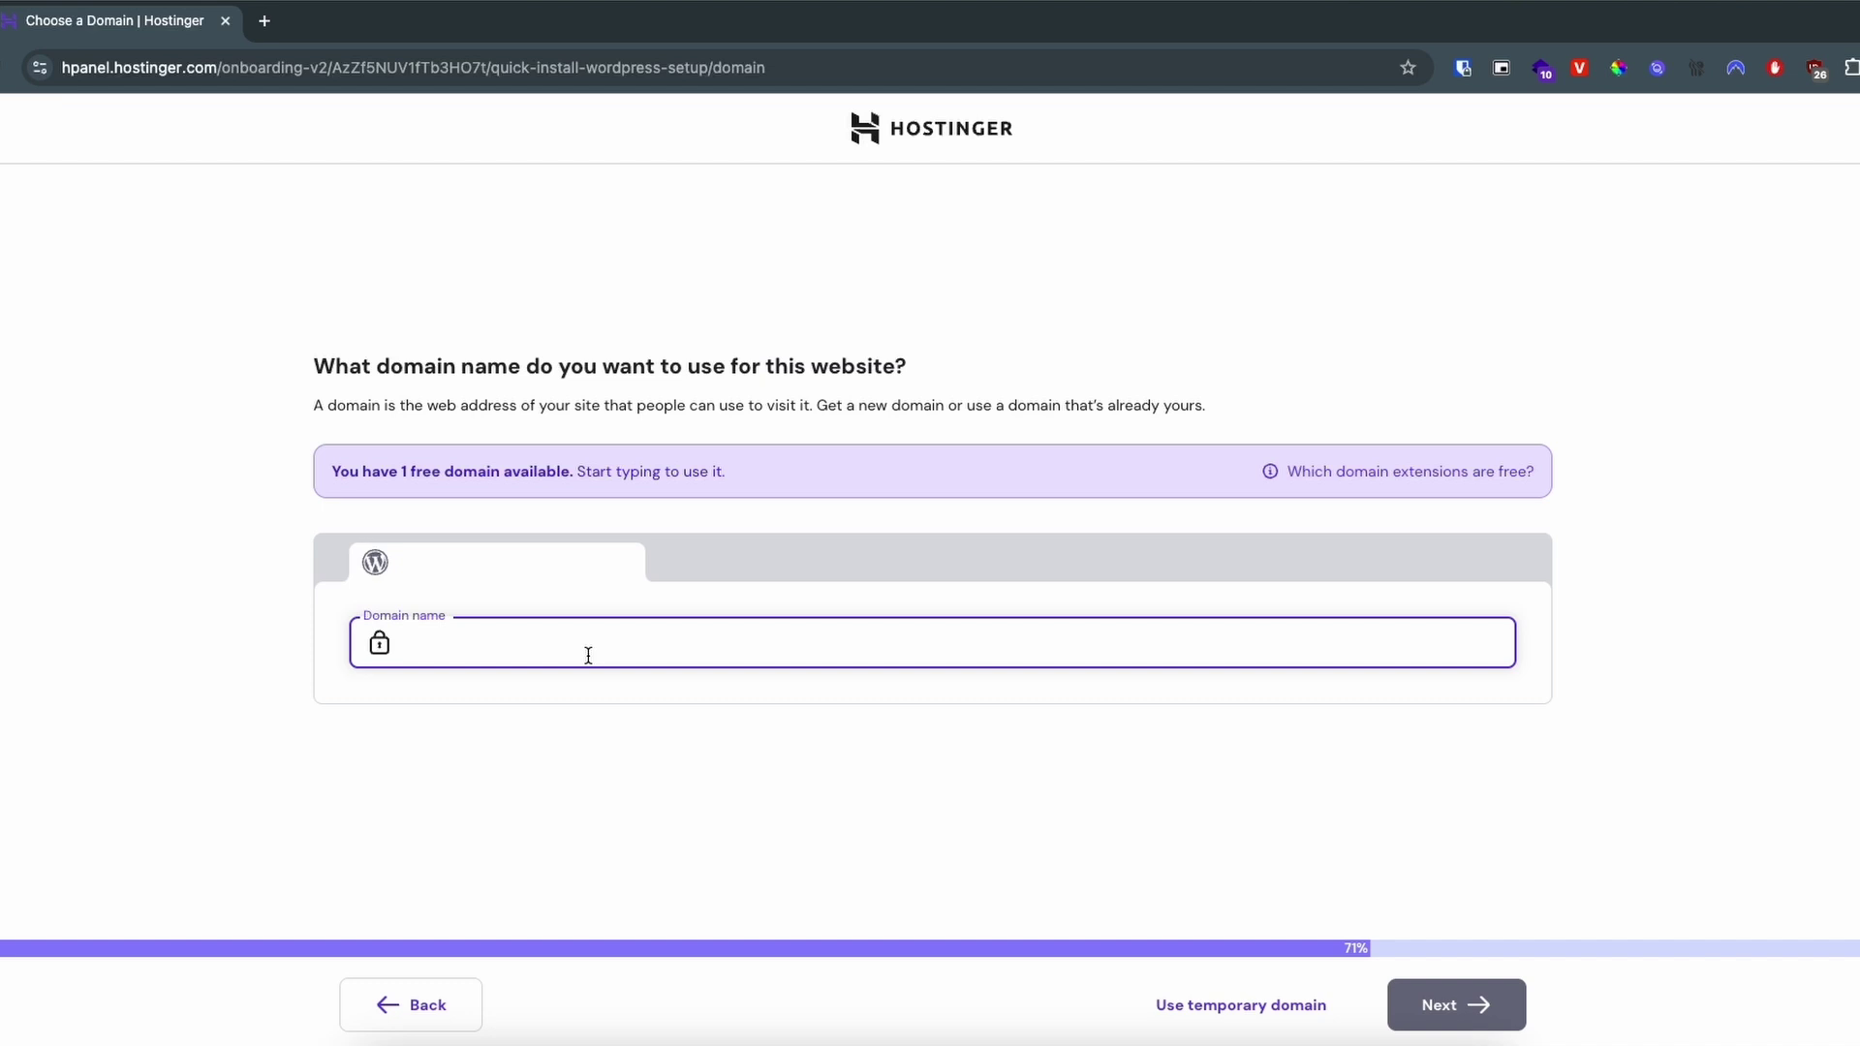
# Step: Use the owned domain arjungautam.tech, keep the Massachusetts server, and install WordPress
pyautogui.hotkey('ctrl', 'v')
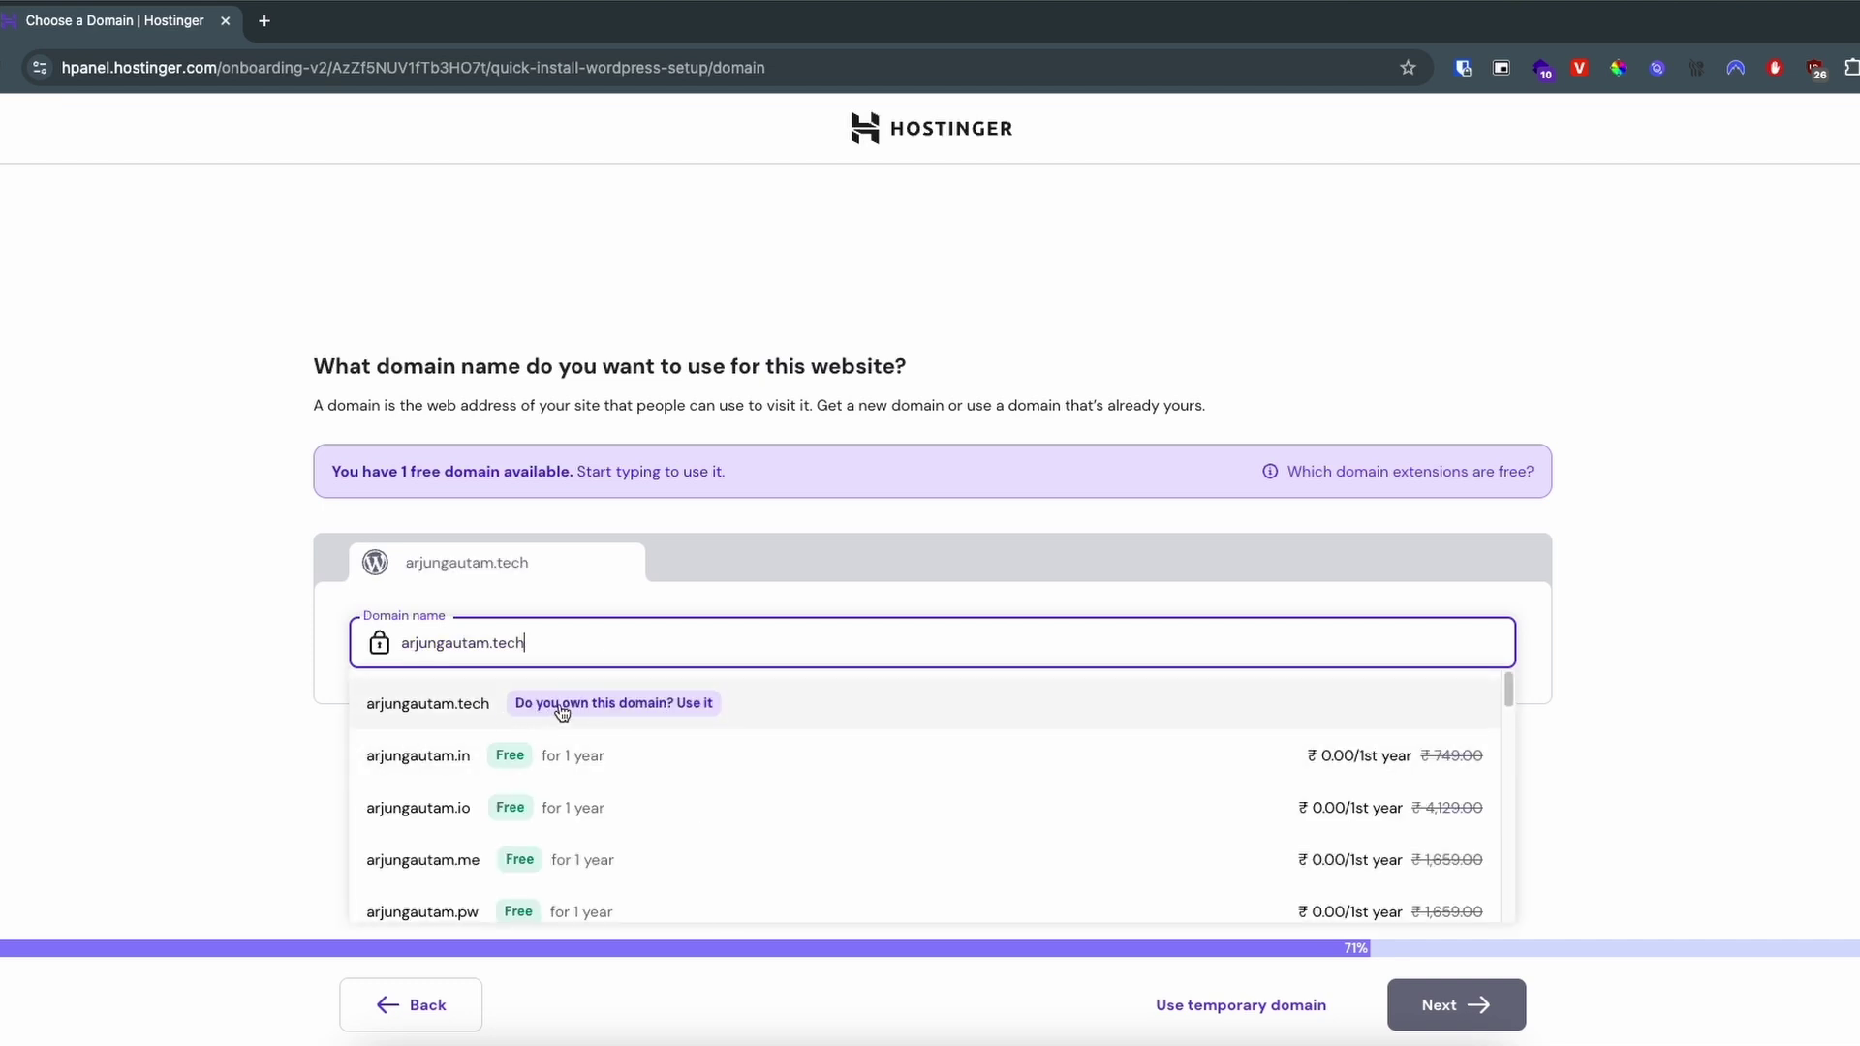
pyautogui.click(562, 706)
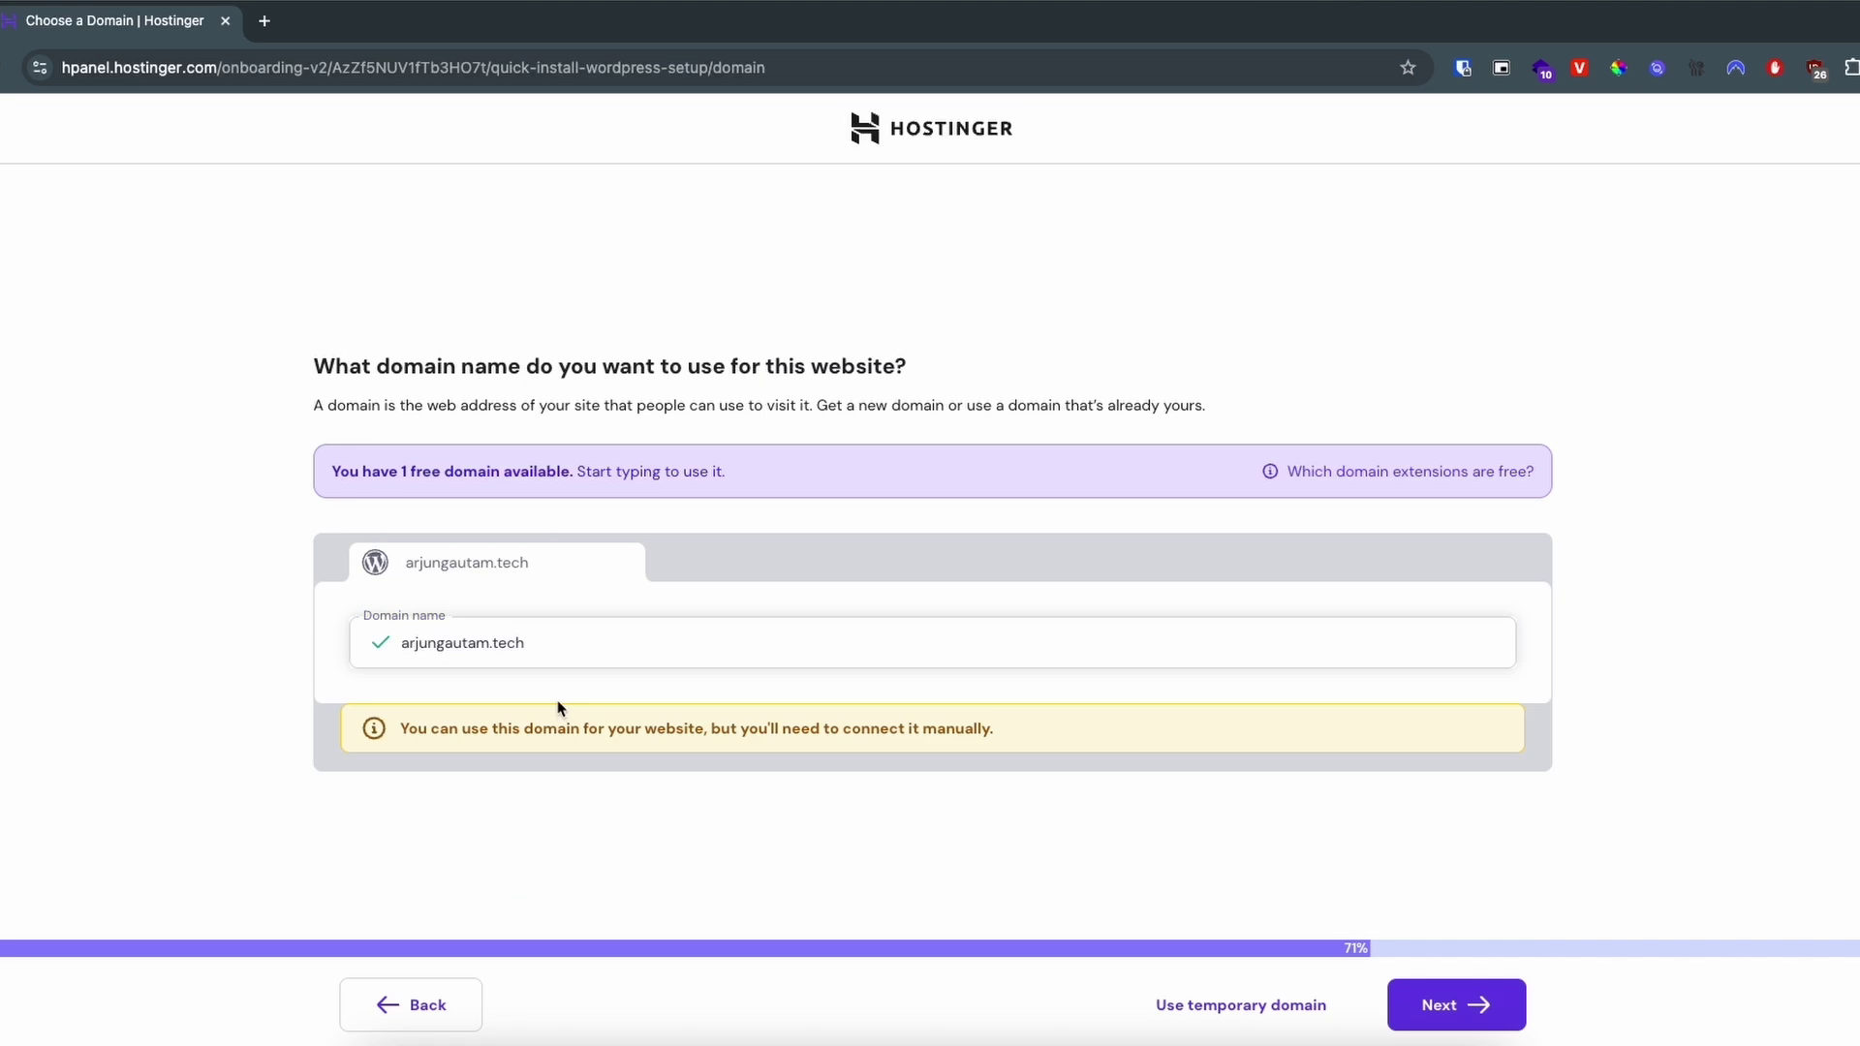
pyautogui.click(1438, 1008)
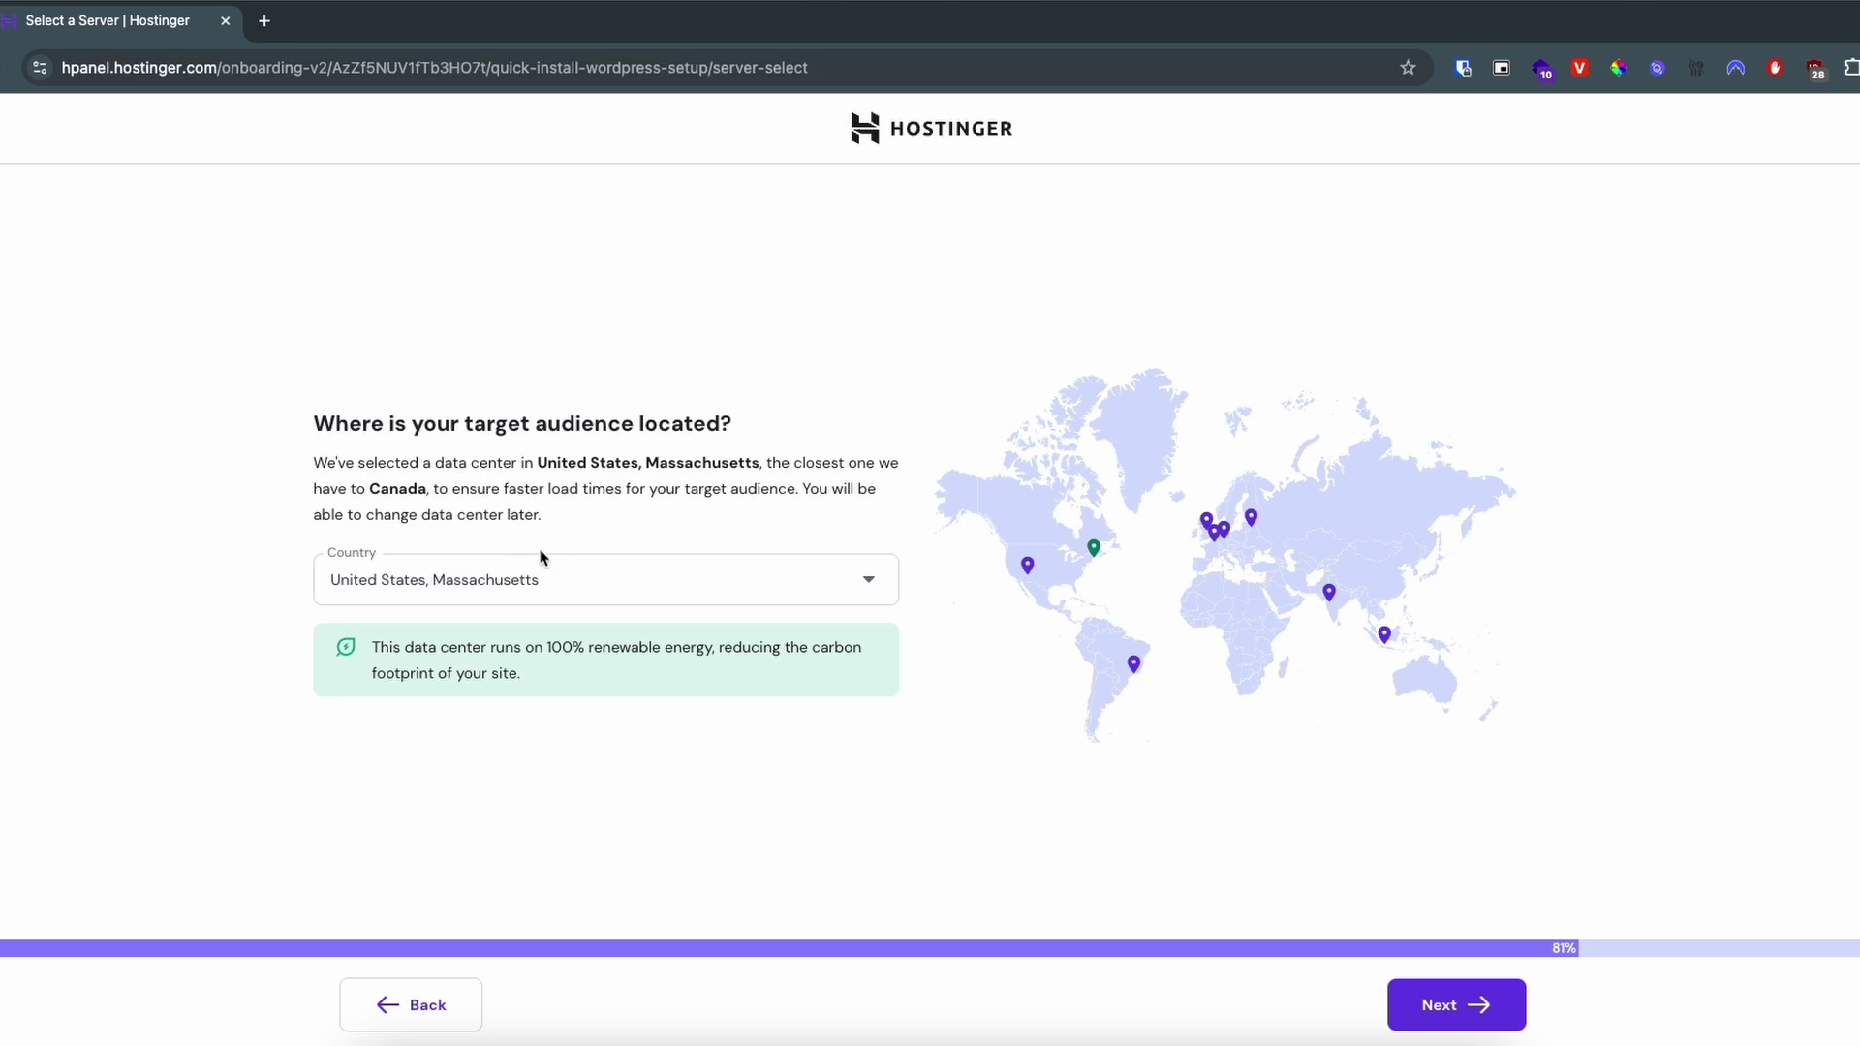
pyautogui.click(1459, 1017)
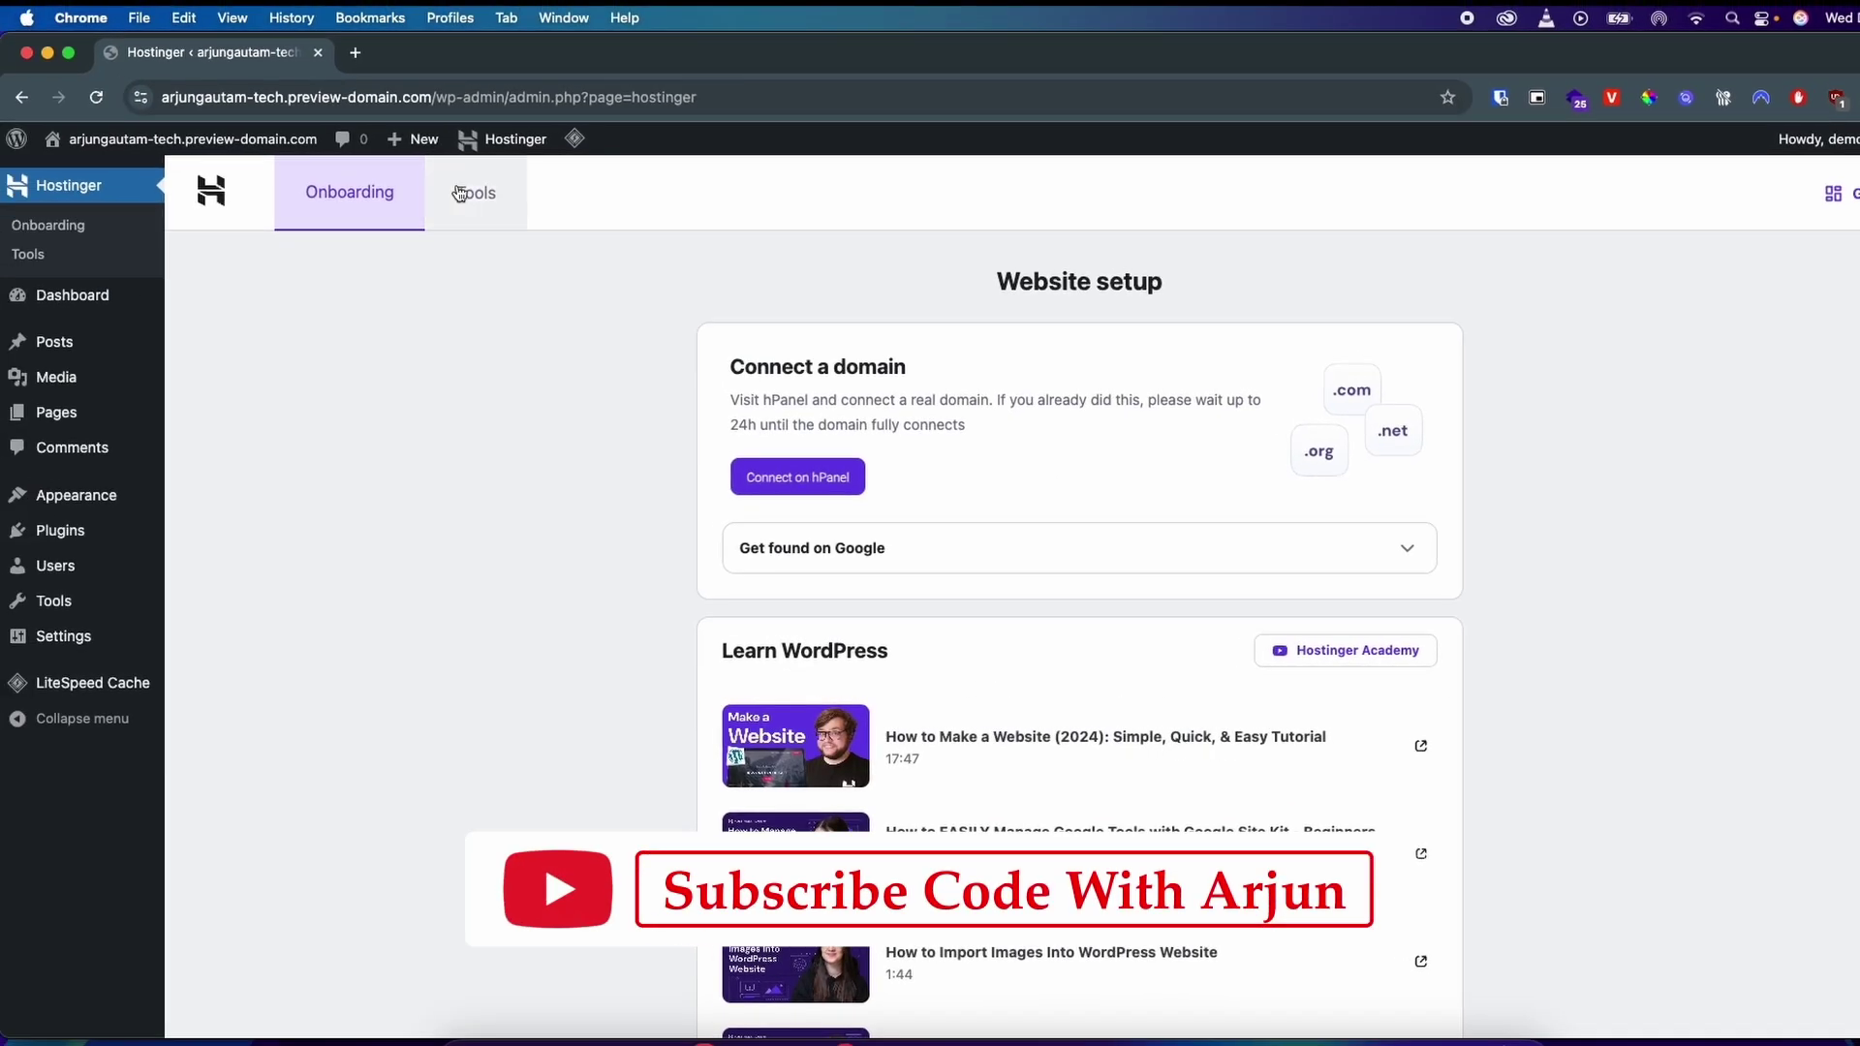
# Step: Go back to the hPanel home page at hpanel.hostinger.com from the address bar
pyautogui.click(311, 97)
pyautogui.write('h')
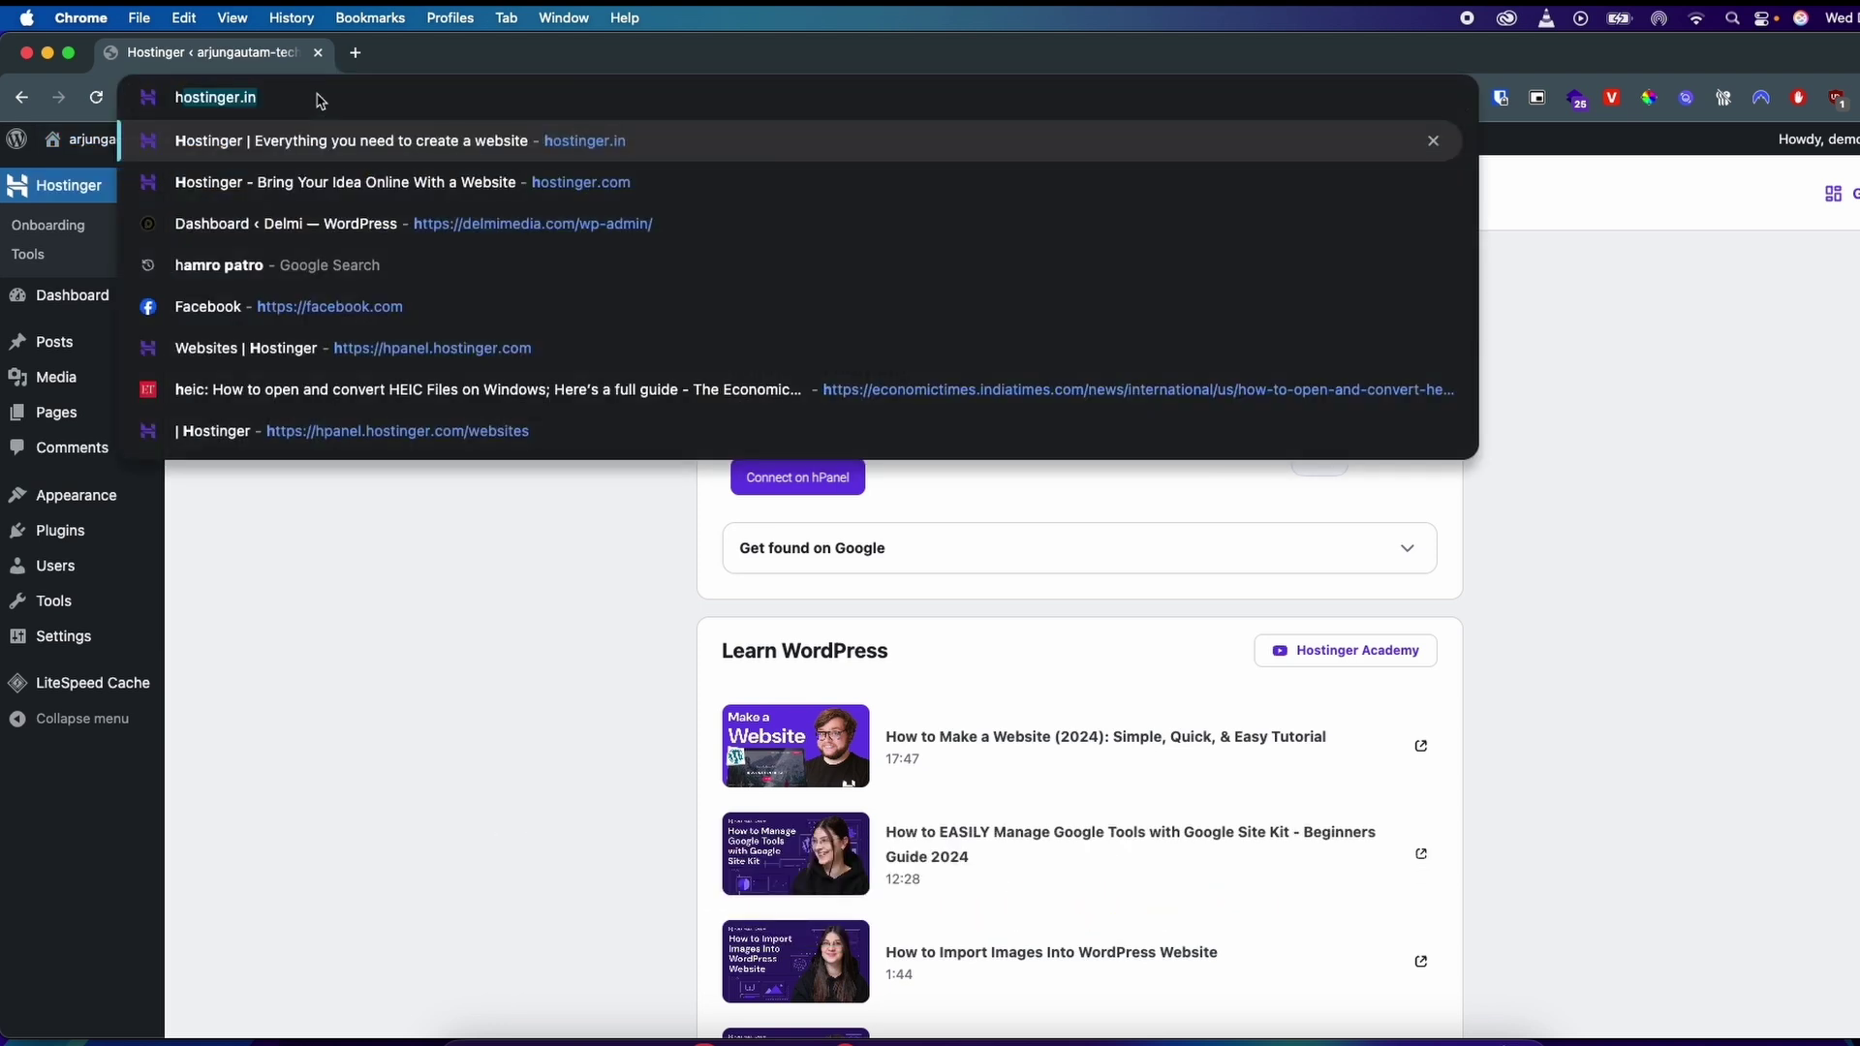
pyautogui.write('ostinger.co')
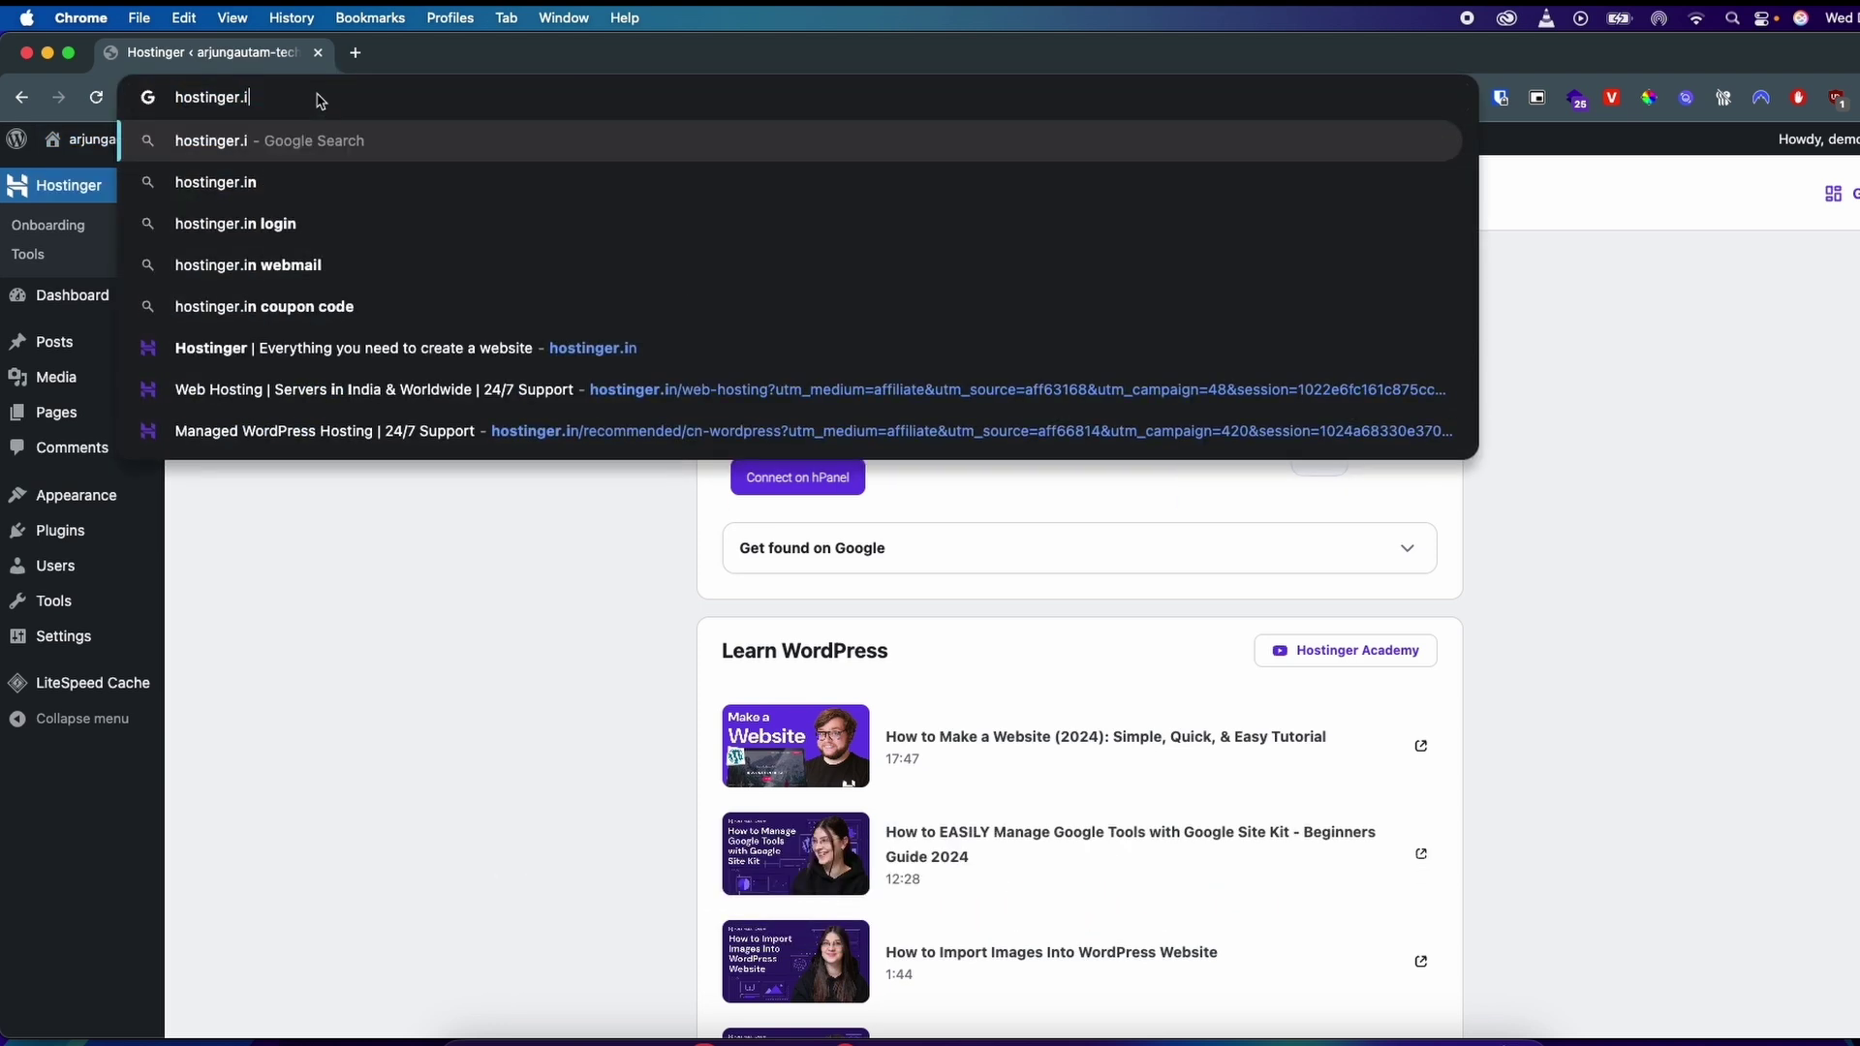
pyautogui.press('Return')
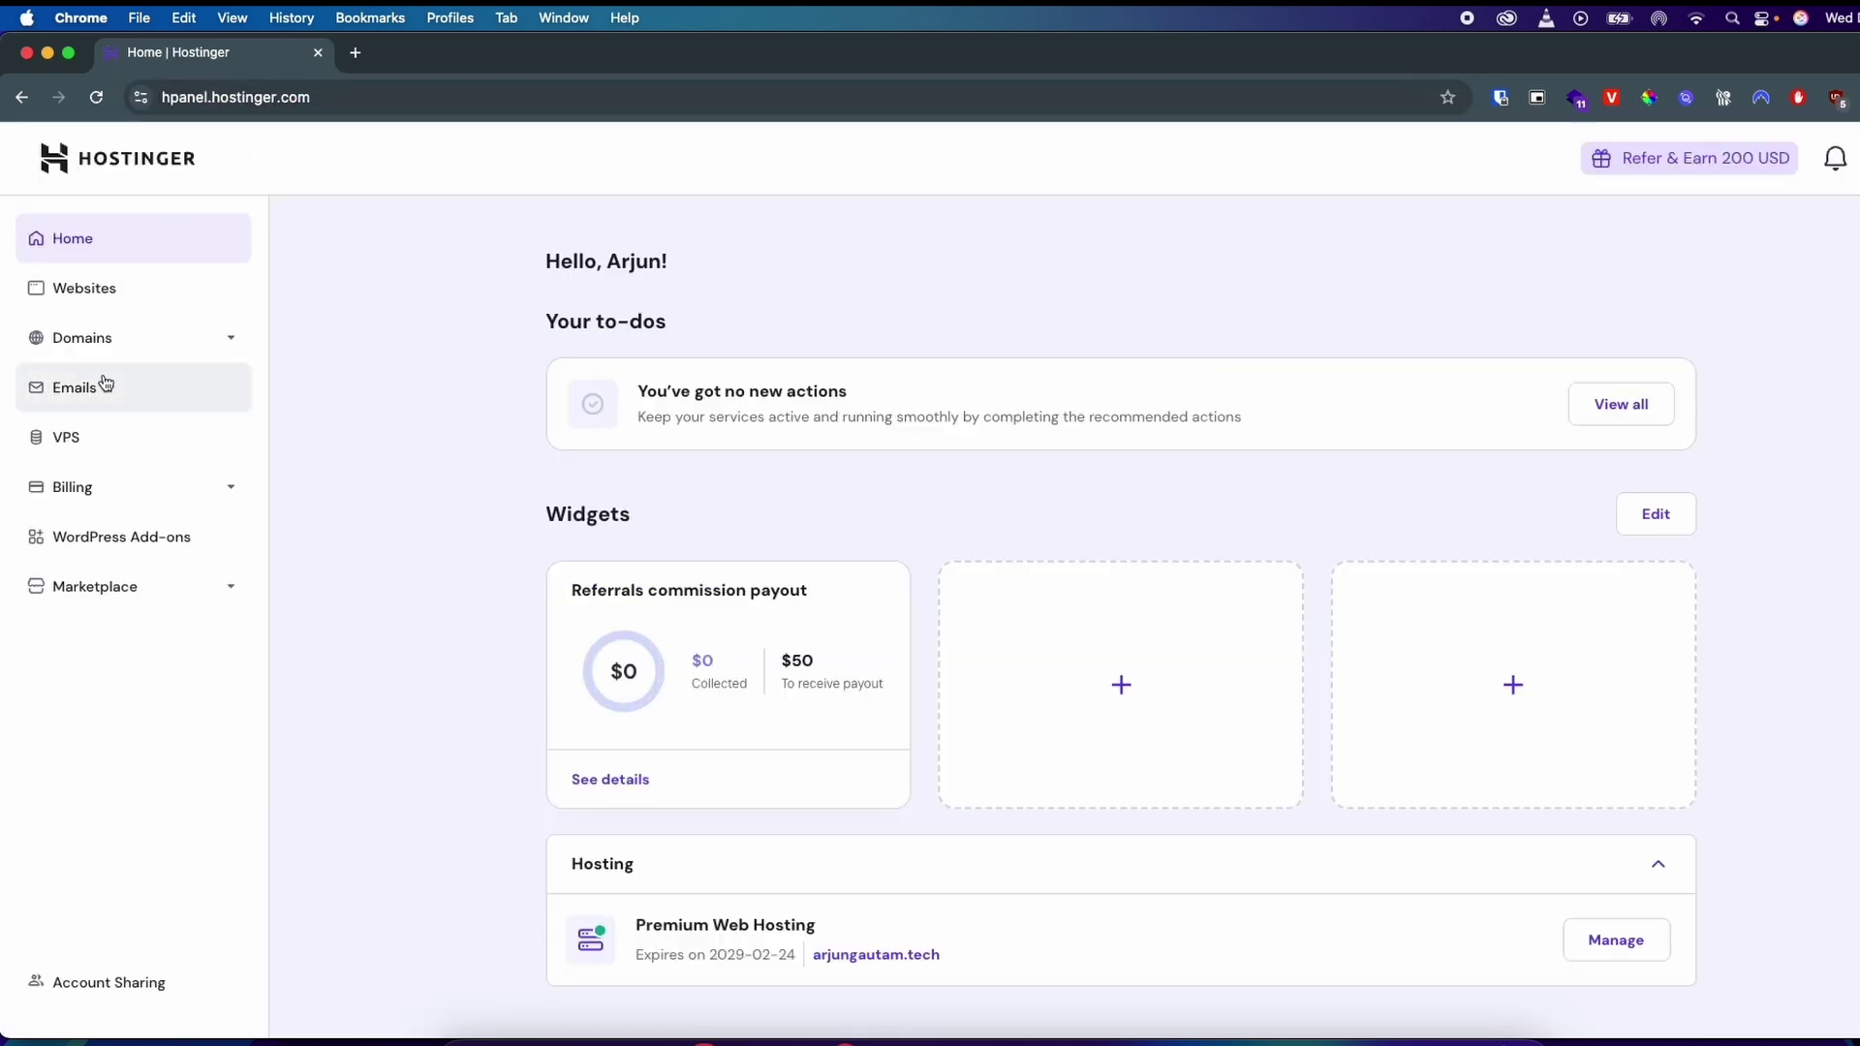
# Step: Open the hosting plan details for arjungautam.tech from its site dashboard
pyautogui.click(126, 303)
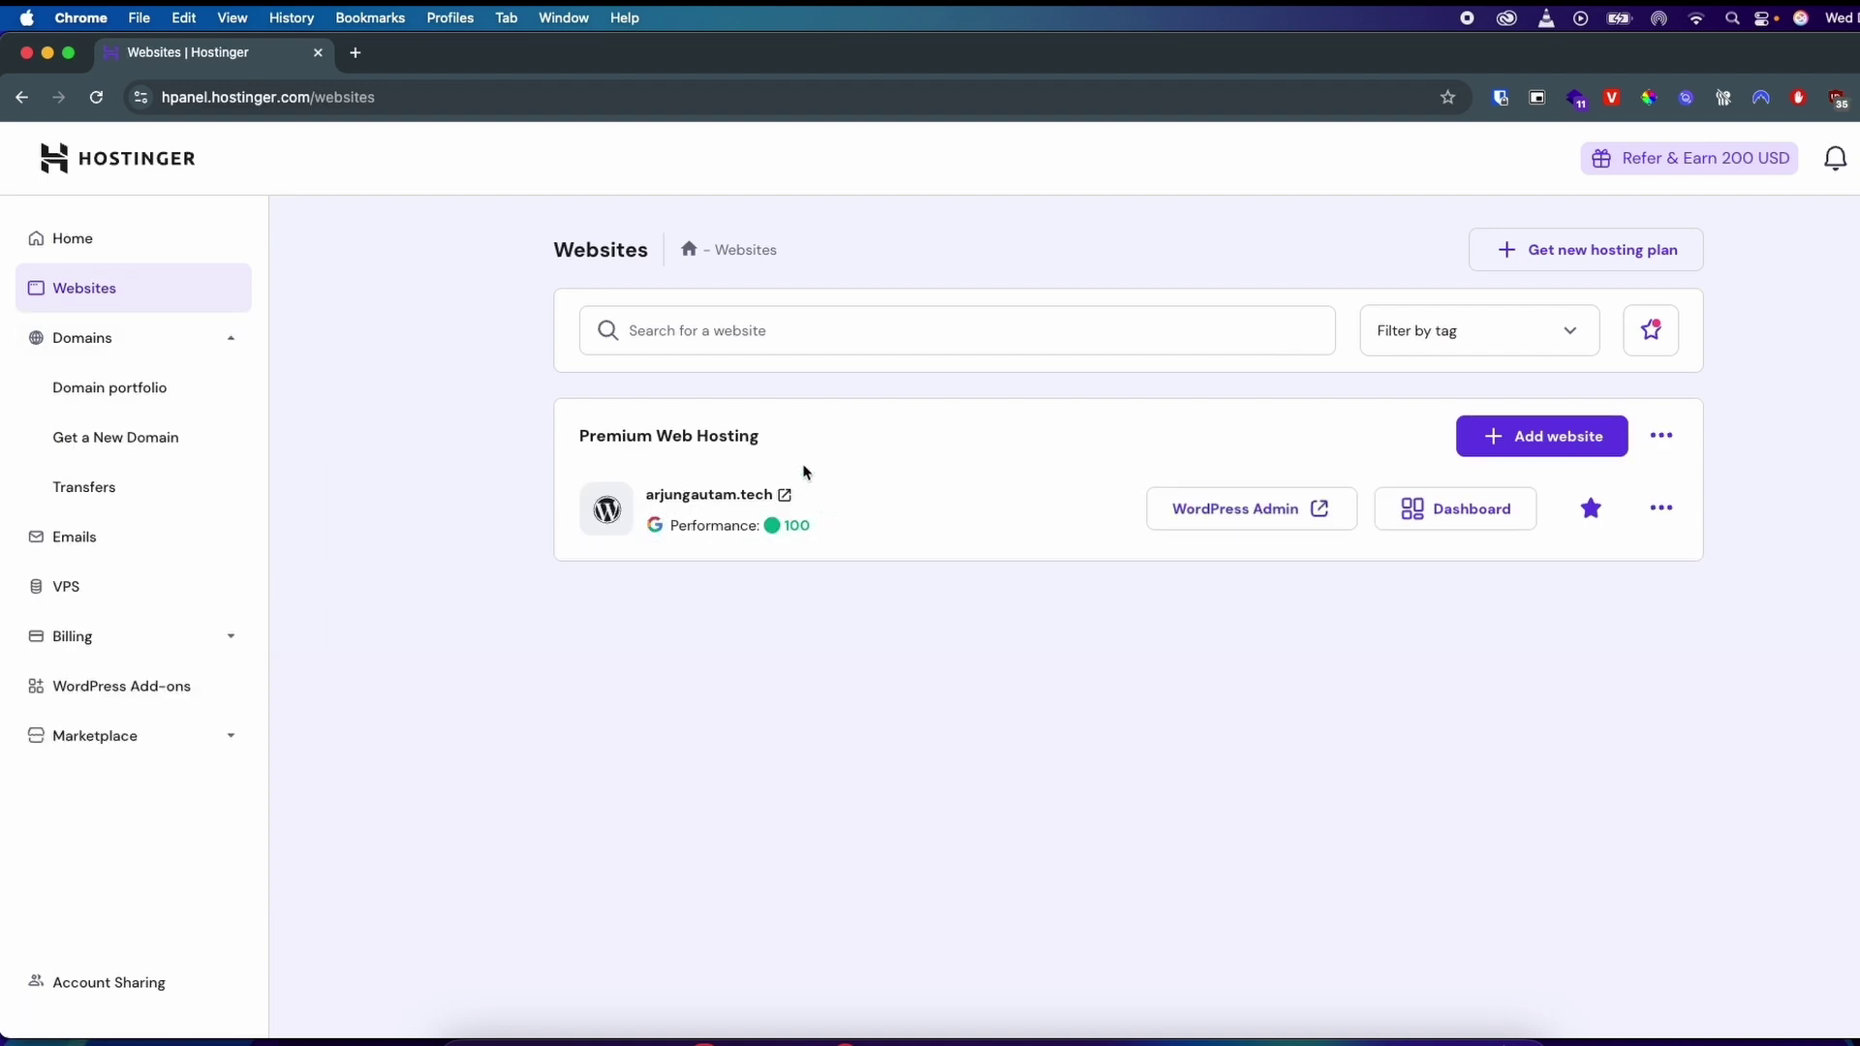
pyautogui.click(1450, 523)
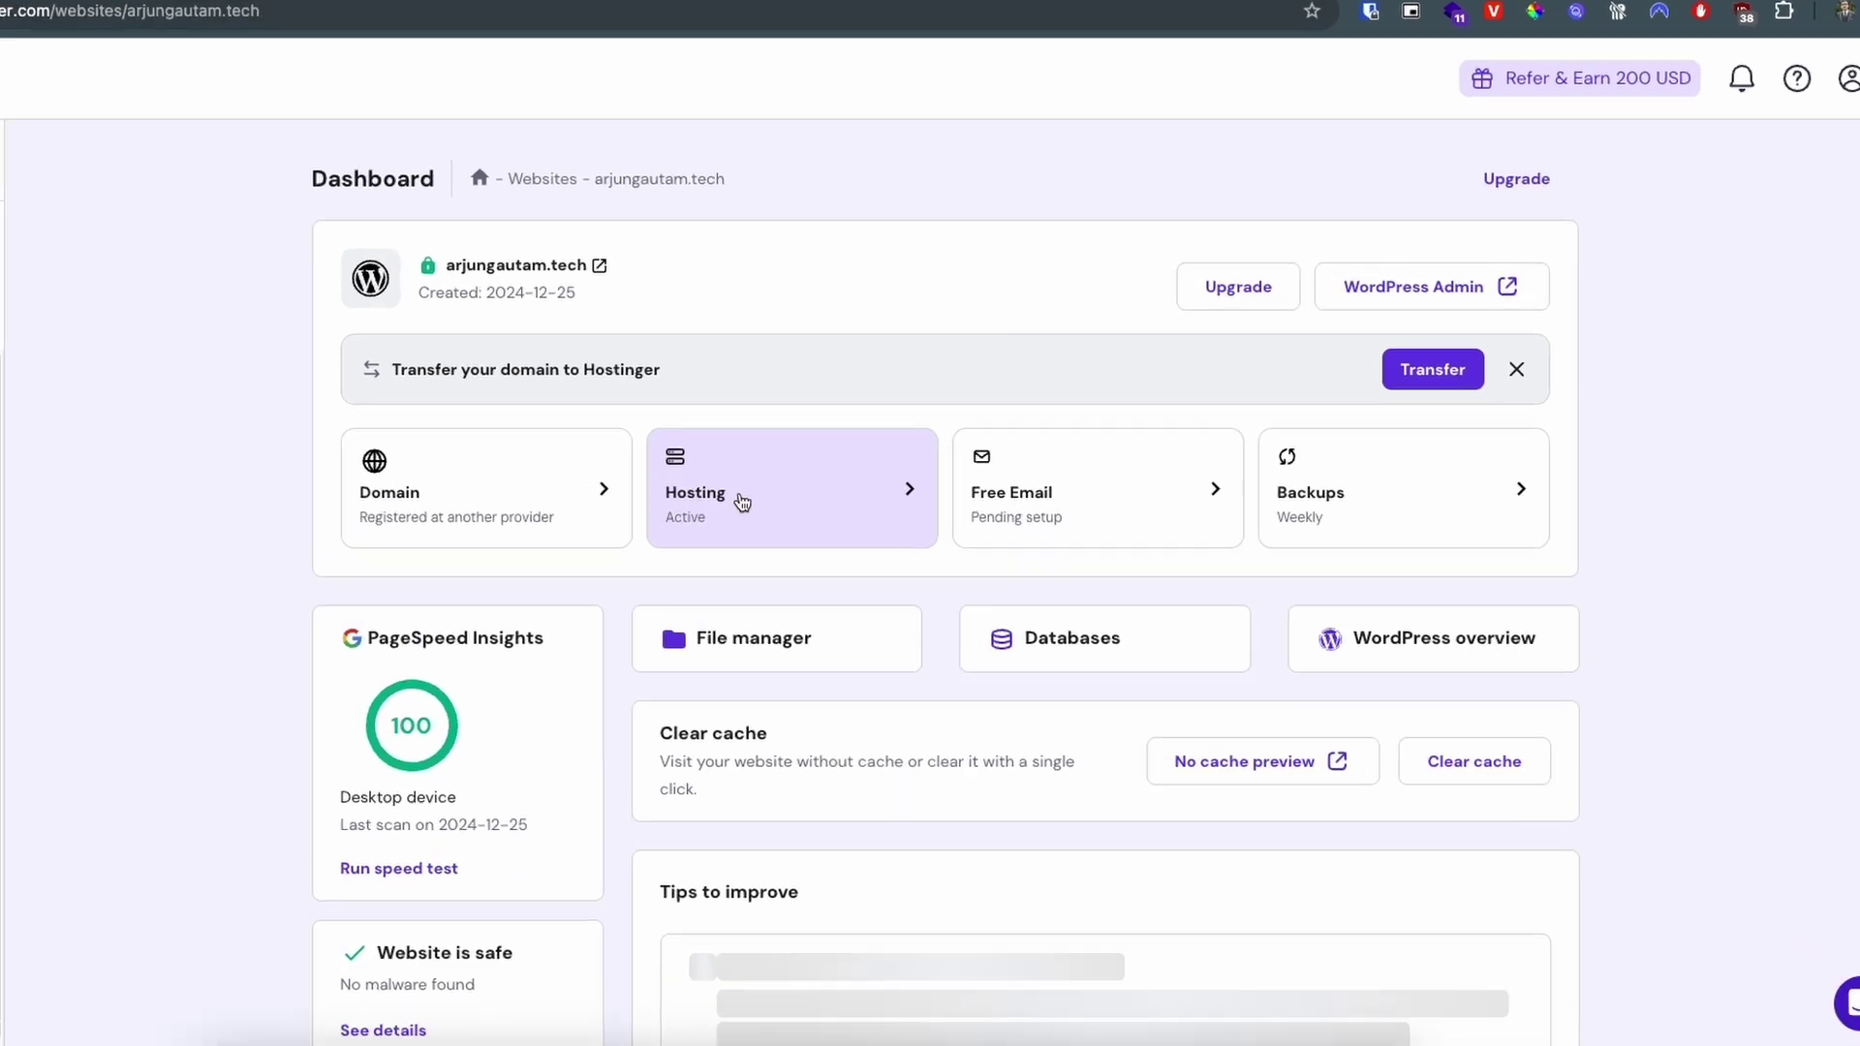
pyautogui.click(741, 501)
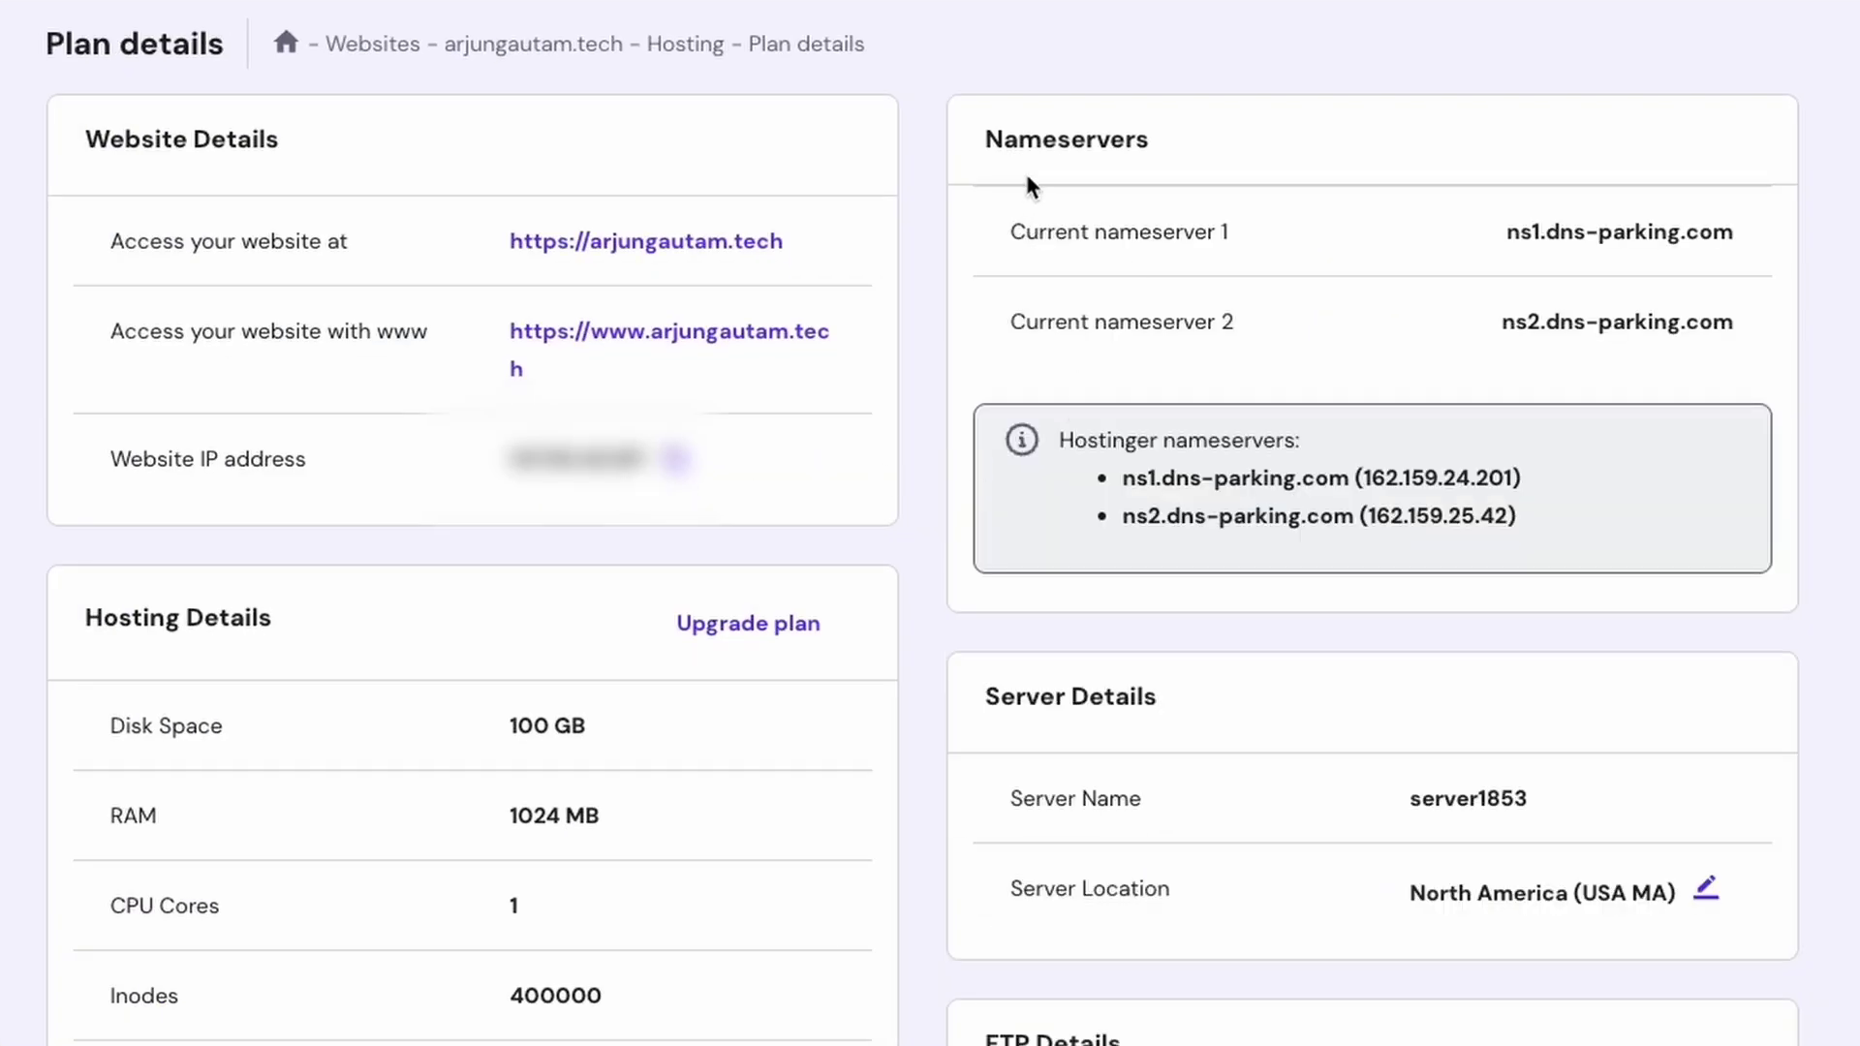
# Step: Copy the first nameserver, ns1.dns-parking.com
pyautogui.moveTo(1012, 230); pyautogui.dragTo(1250, 233)
pyautogui.click(1300, 235)
pyautogui.moveTo(1496, 233); pyautogui.dragTo(1745, 232)
pyautogui.rightClick(1660, 235)
pyautogui.click(1687, 306)
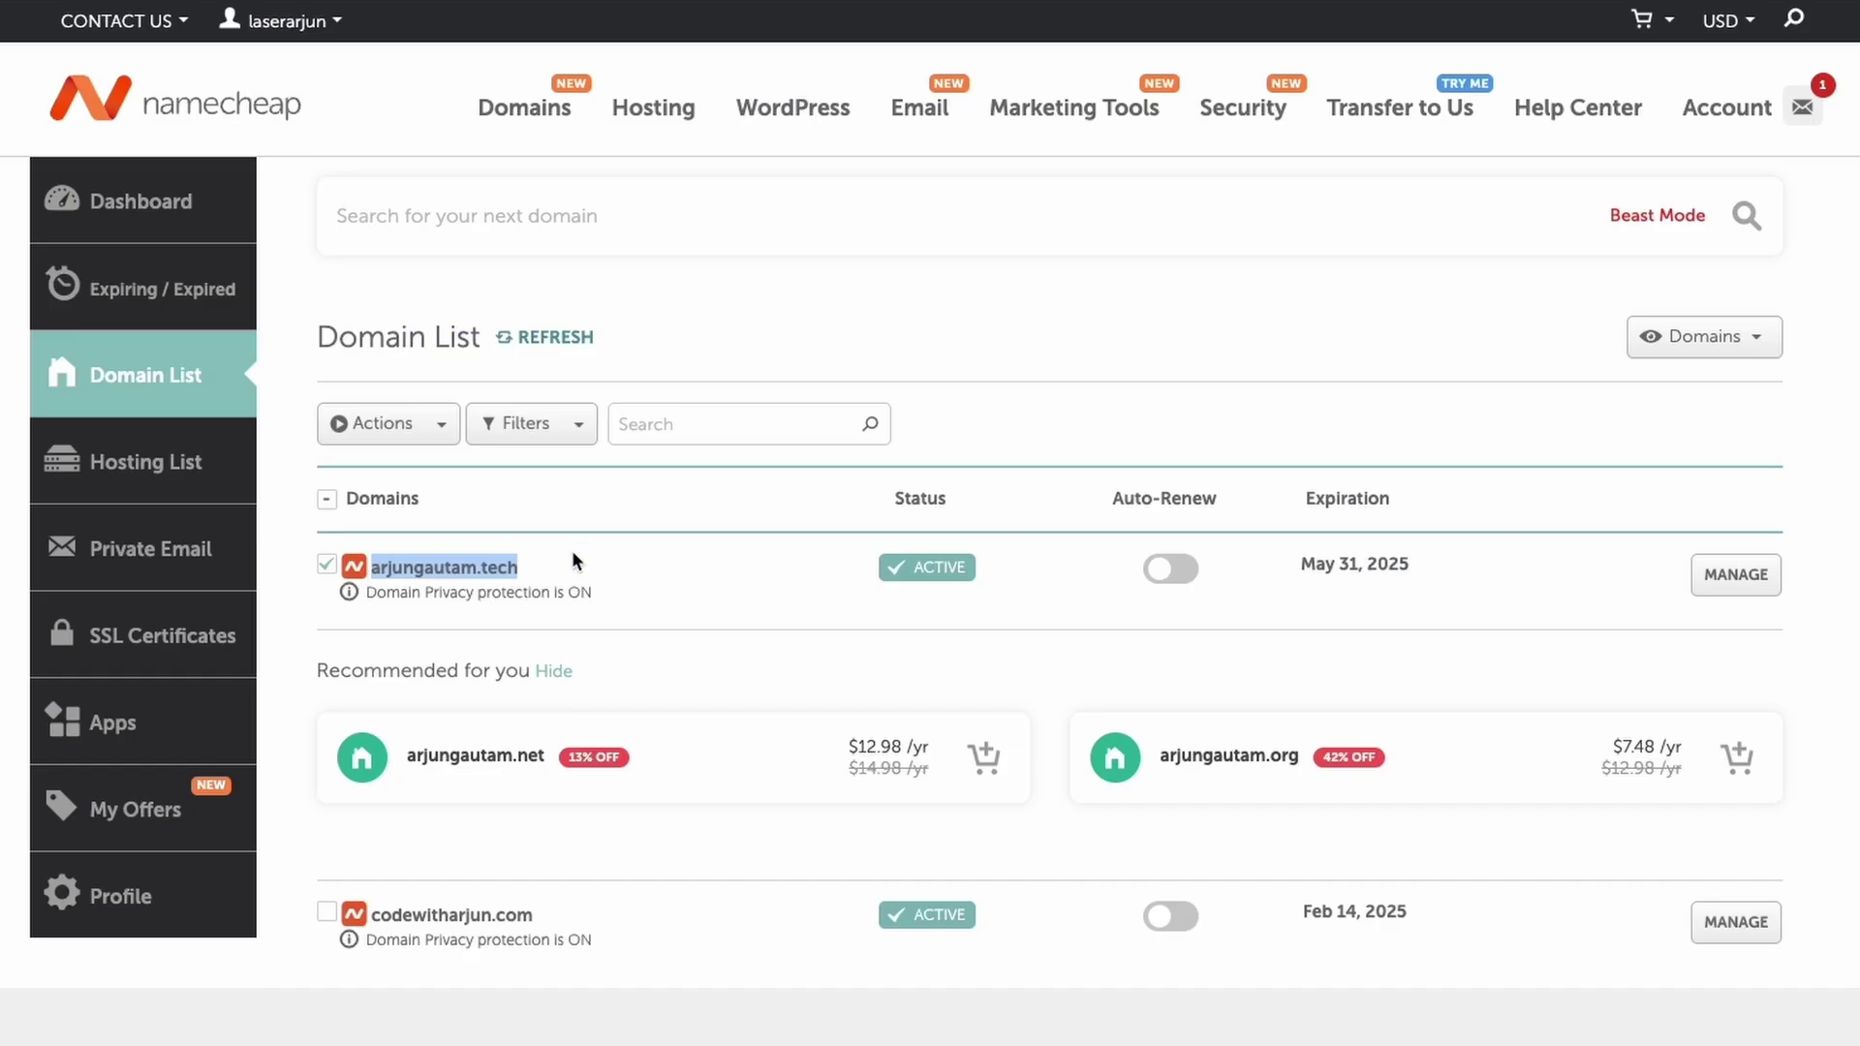
# Step: Switch arjungautam.tech's nameservers to Custom DNS in Namecheap
pyautogui.click(1724, 579)
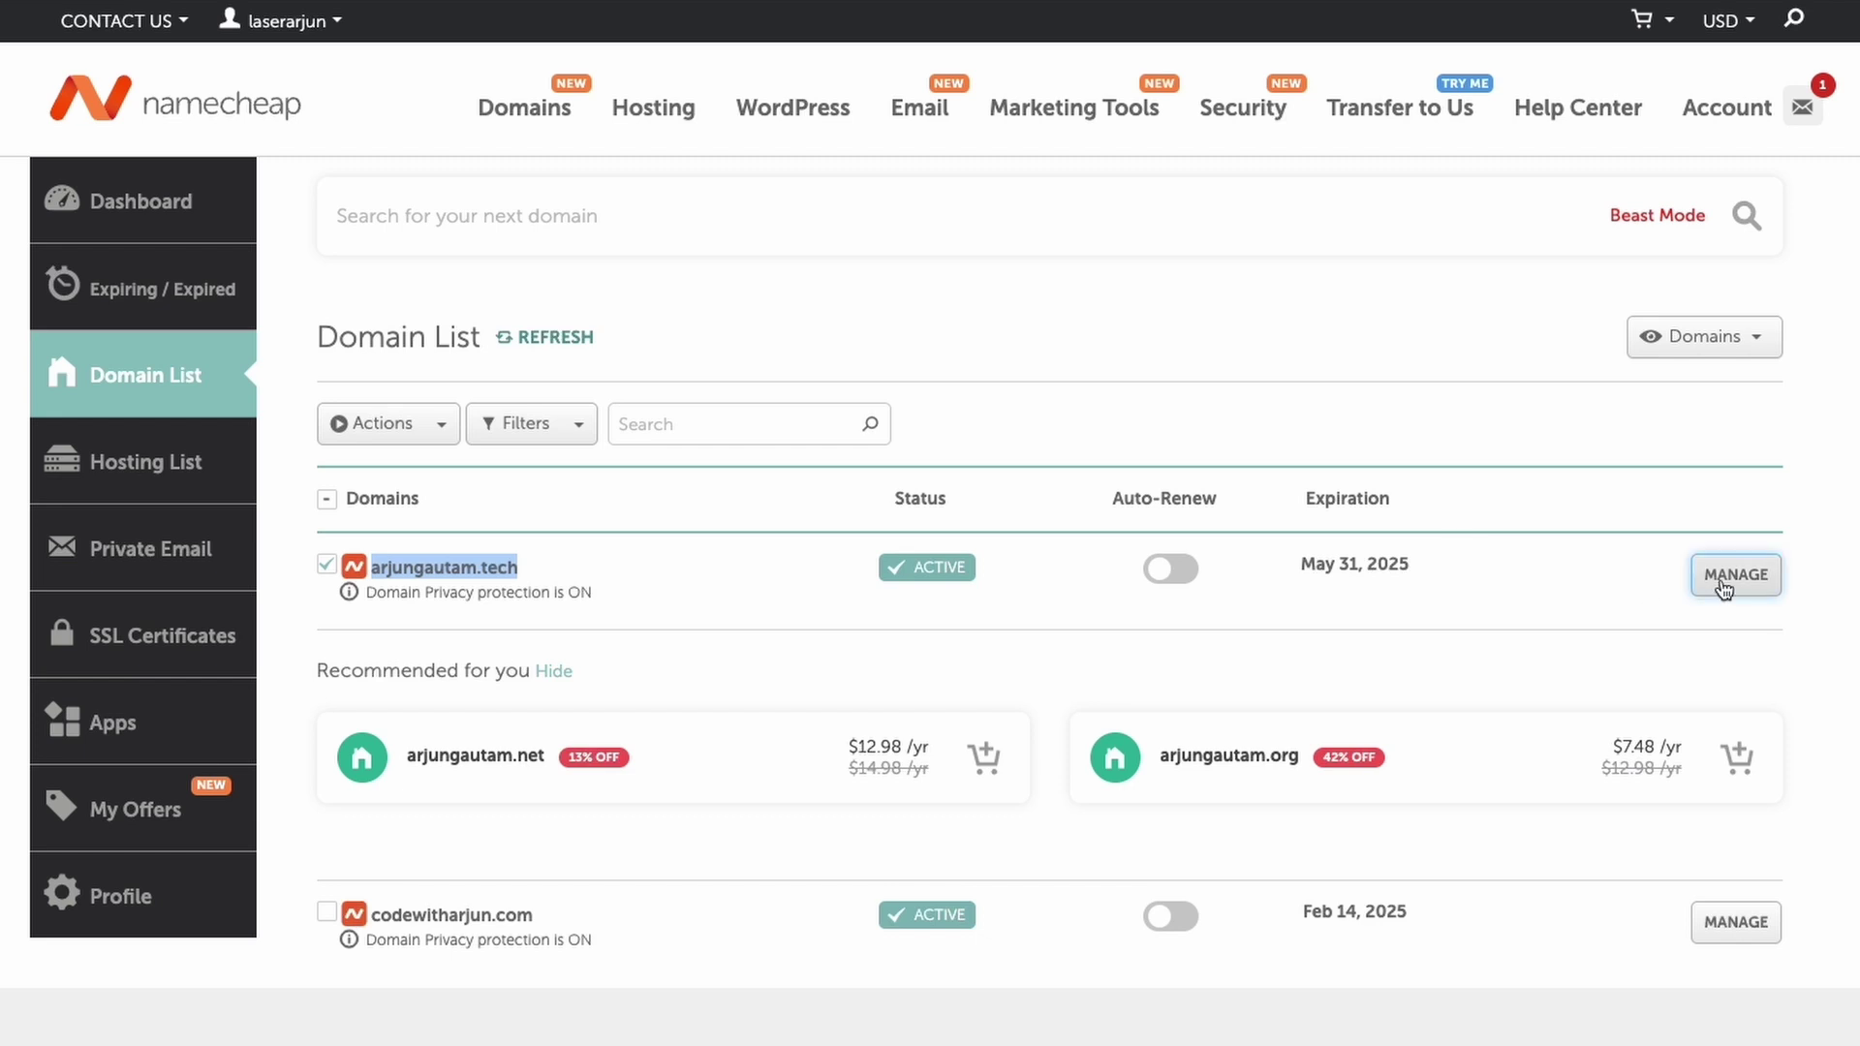
pyautogui.scroll(-2, 858, 586)
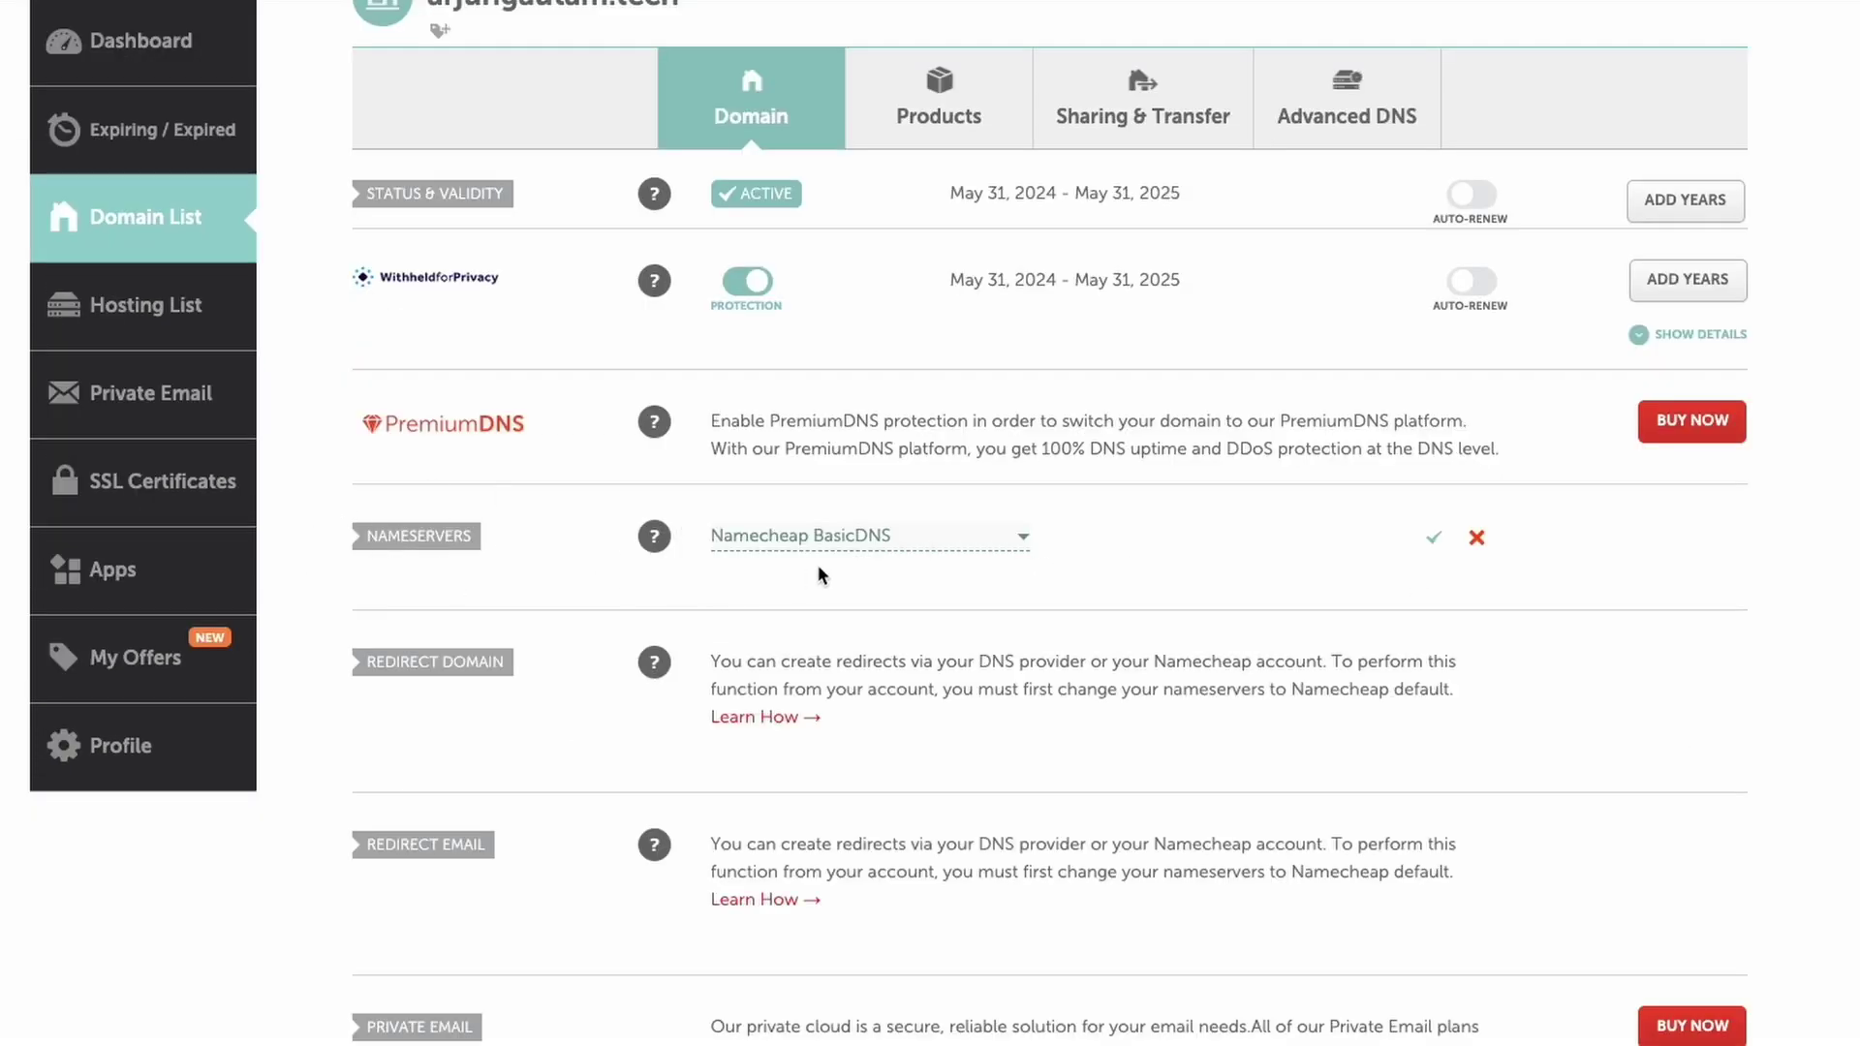
pyautogui.click(805, 538)
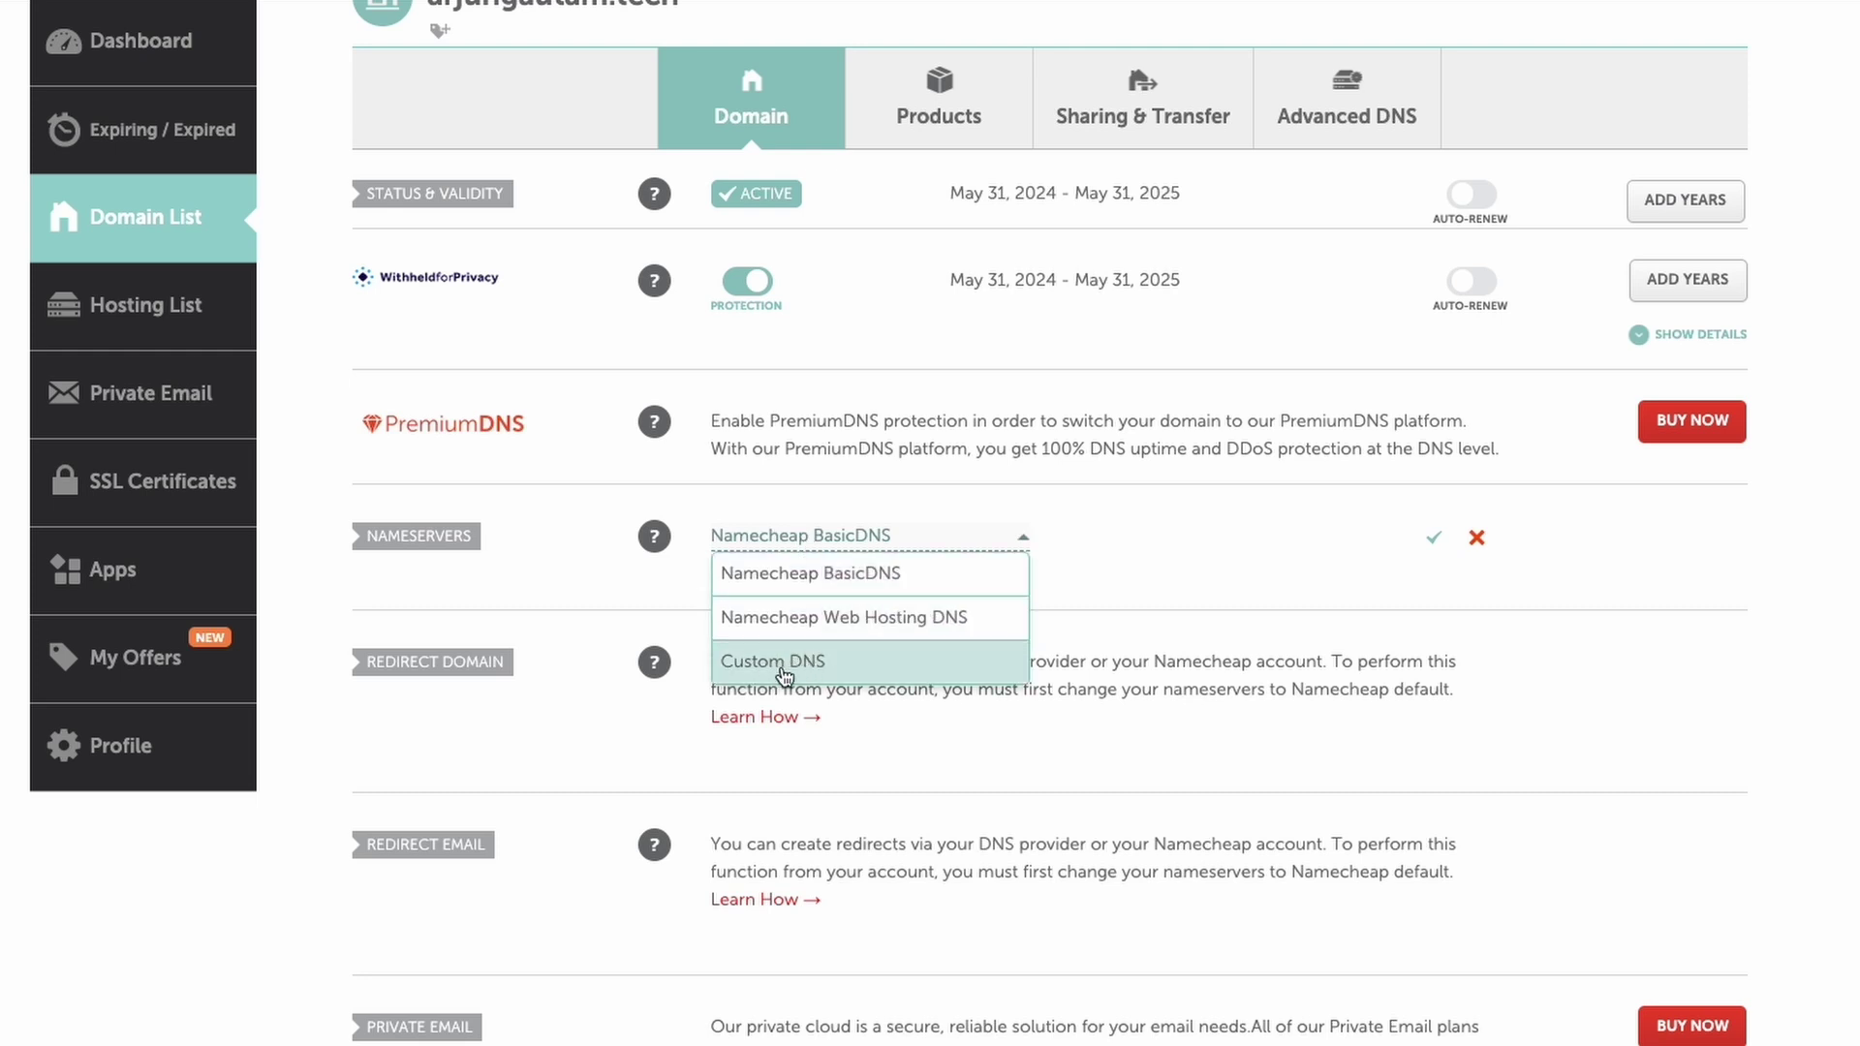
pyautogui.click(784, 668)
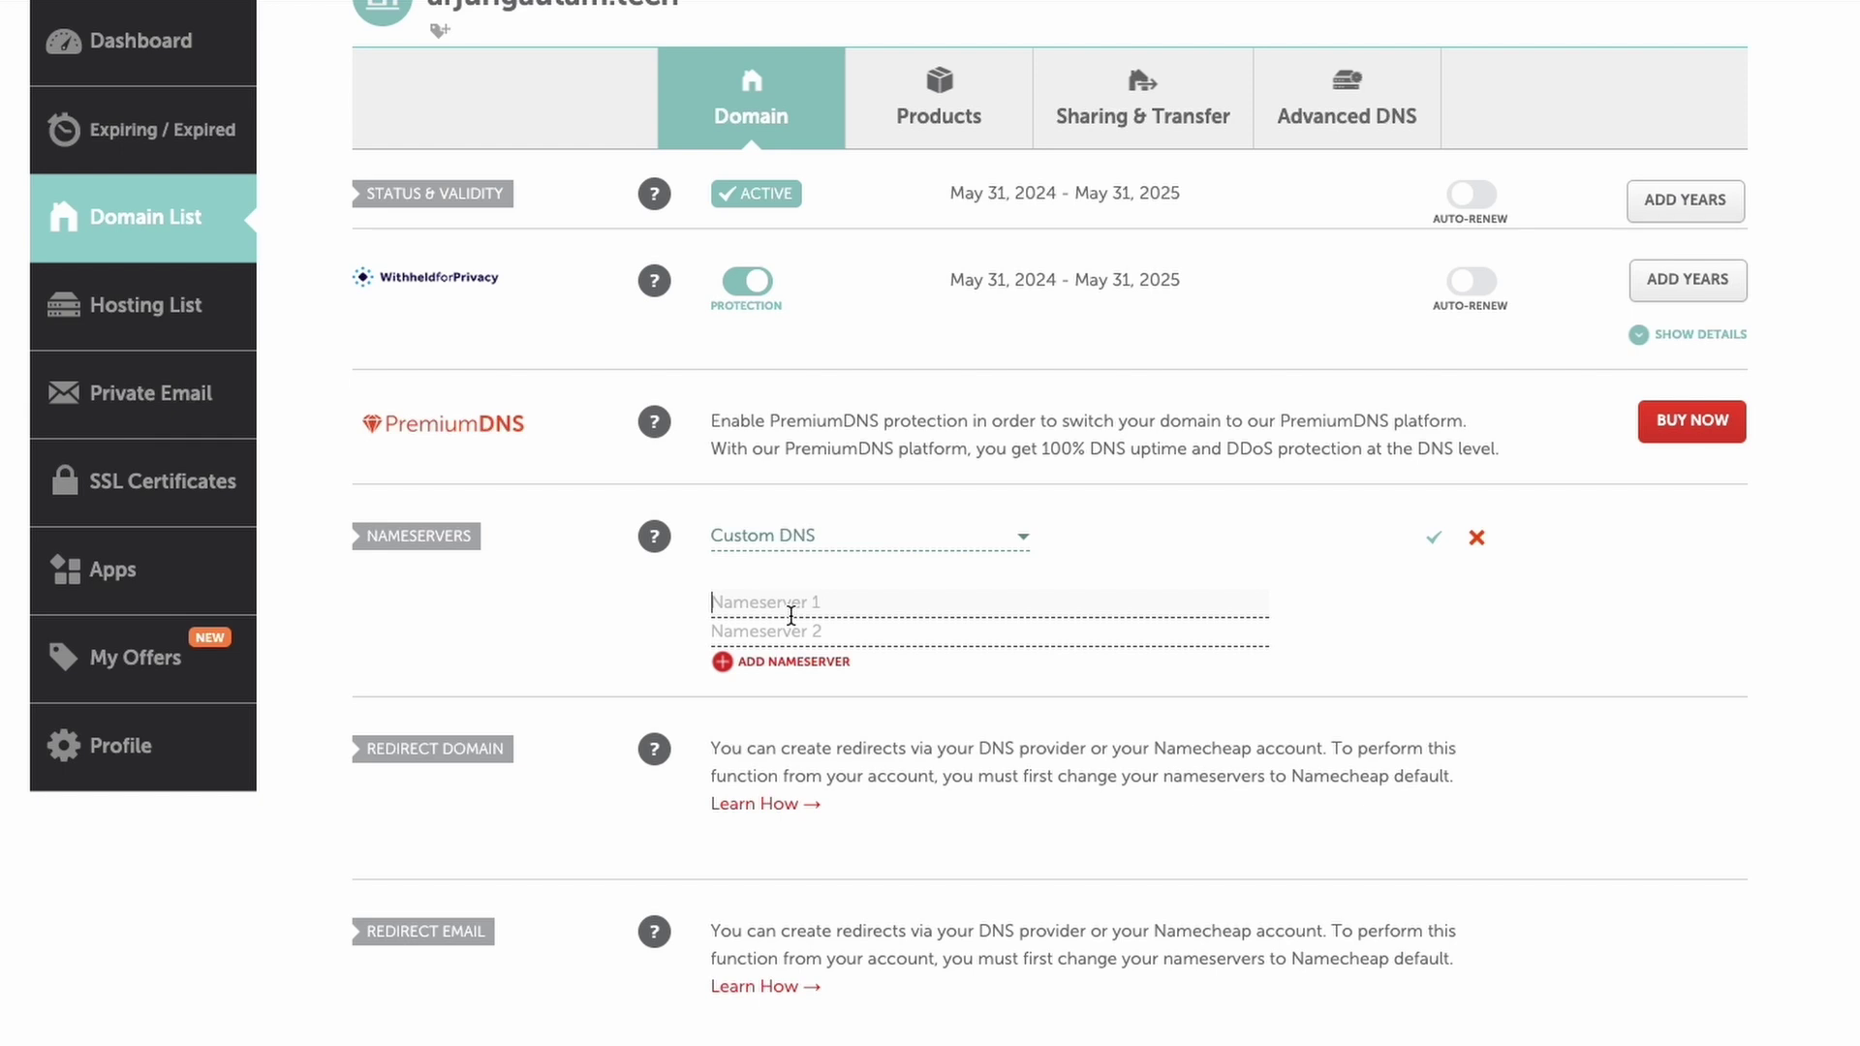
# Step: Enter ns1.dns-parking.com and ns2.dns-parking.com as nameservers and save
pyautogui.hotkey('ctrl', 'v')
pyautogui.moveTo(713, 602); pyautogui.dragTo(919, 602)
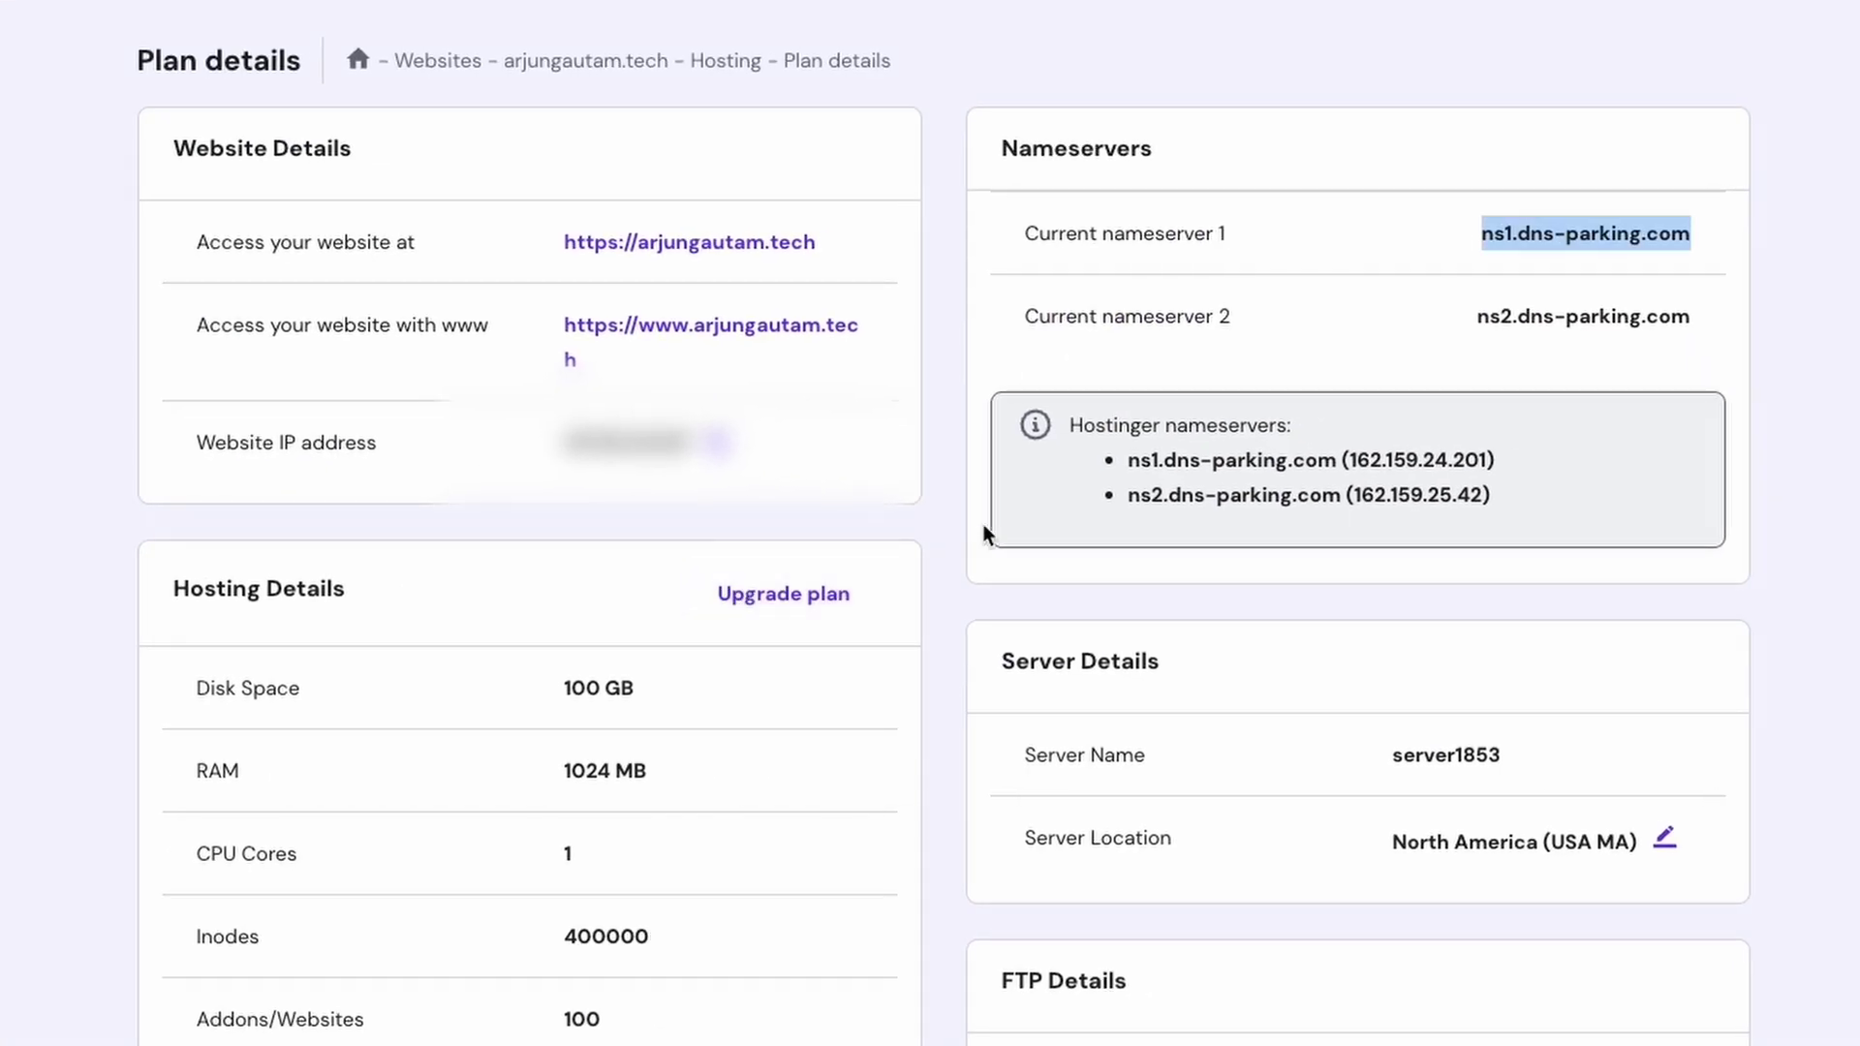
pyautogui.moveTo(1438, 328); pyautogui.dragTo(1750, 322)
pyautogui.hotkey('ctrl', 'c')
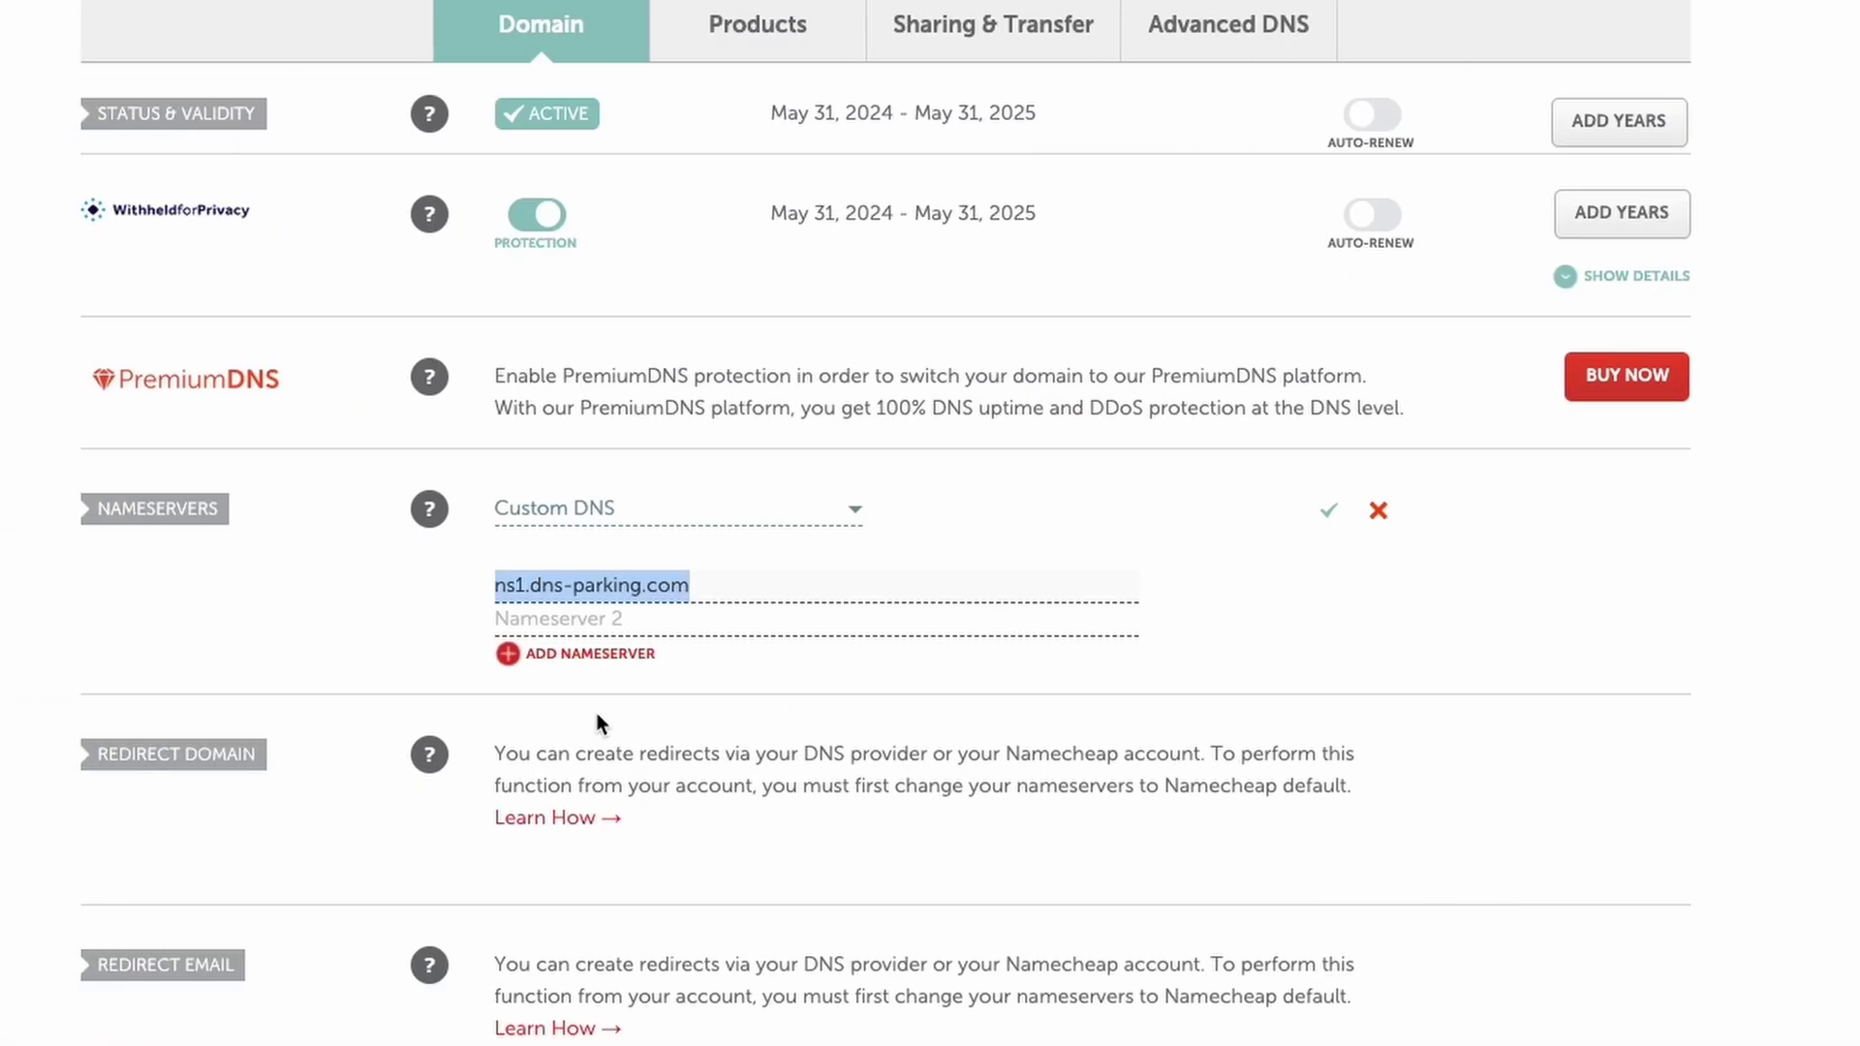
pyautogui.click(604, 618)
pyautogui.hotkey('ctrl', 'v')
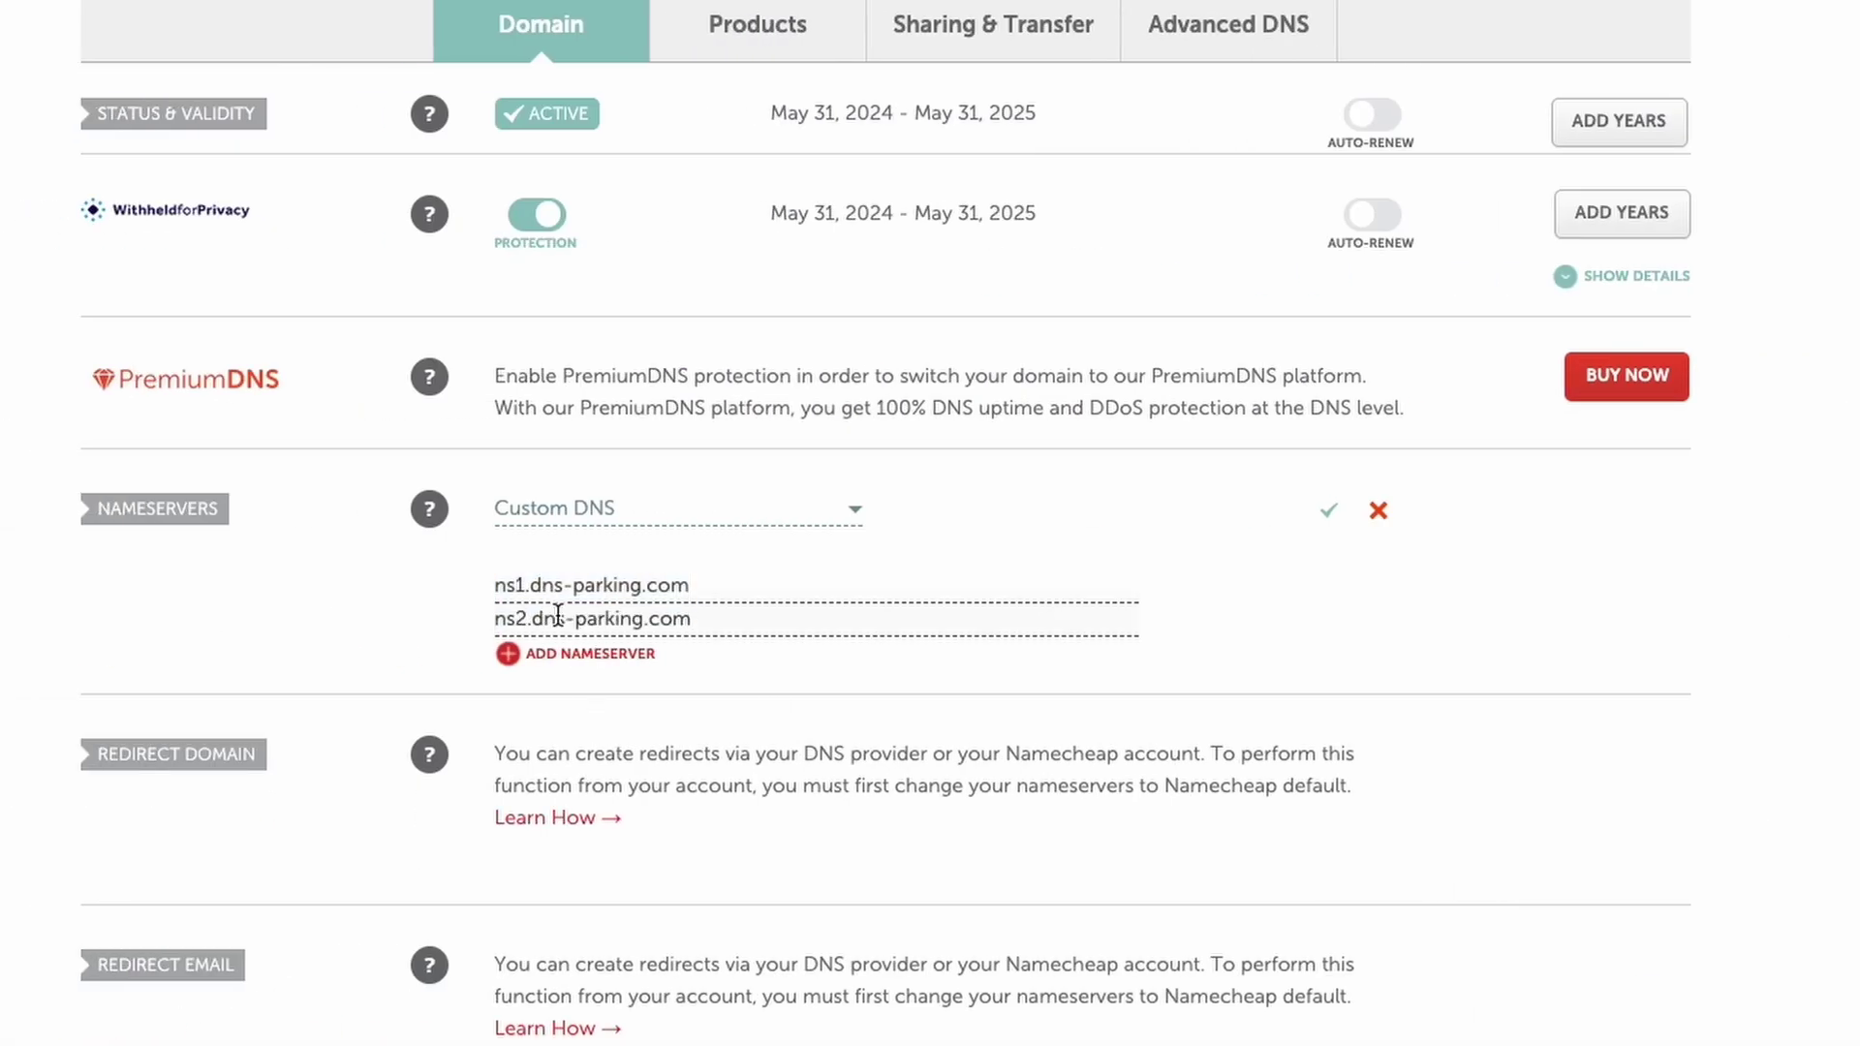
pyautogui.click(1329, 512)
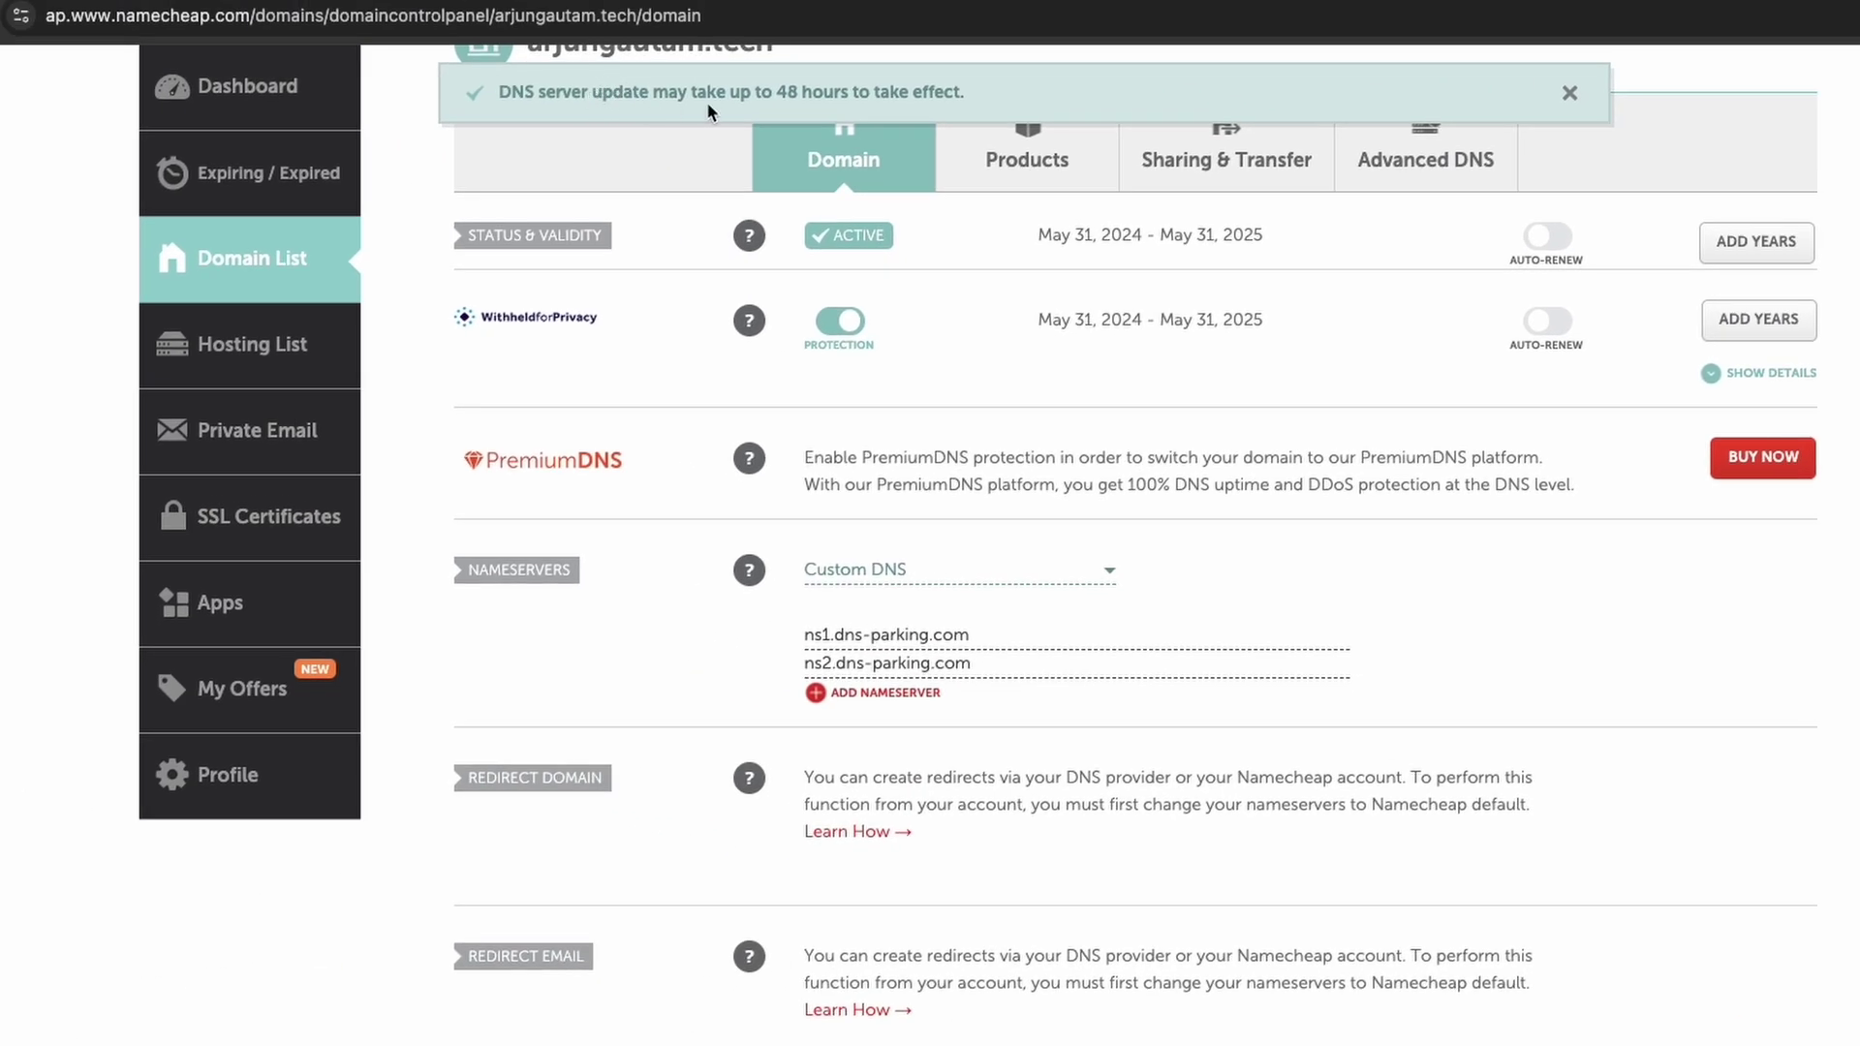
pyautogui.moveTo(787, 94); pyautogui.dragTo(837, 97)
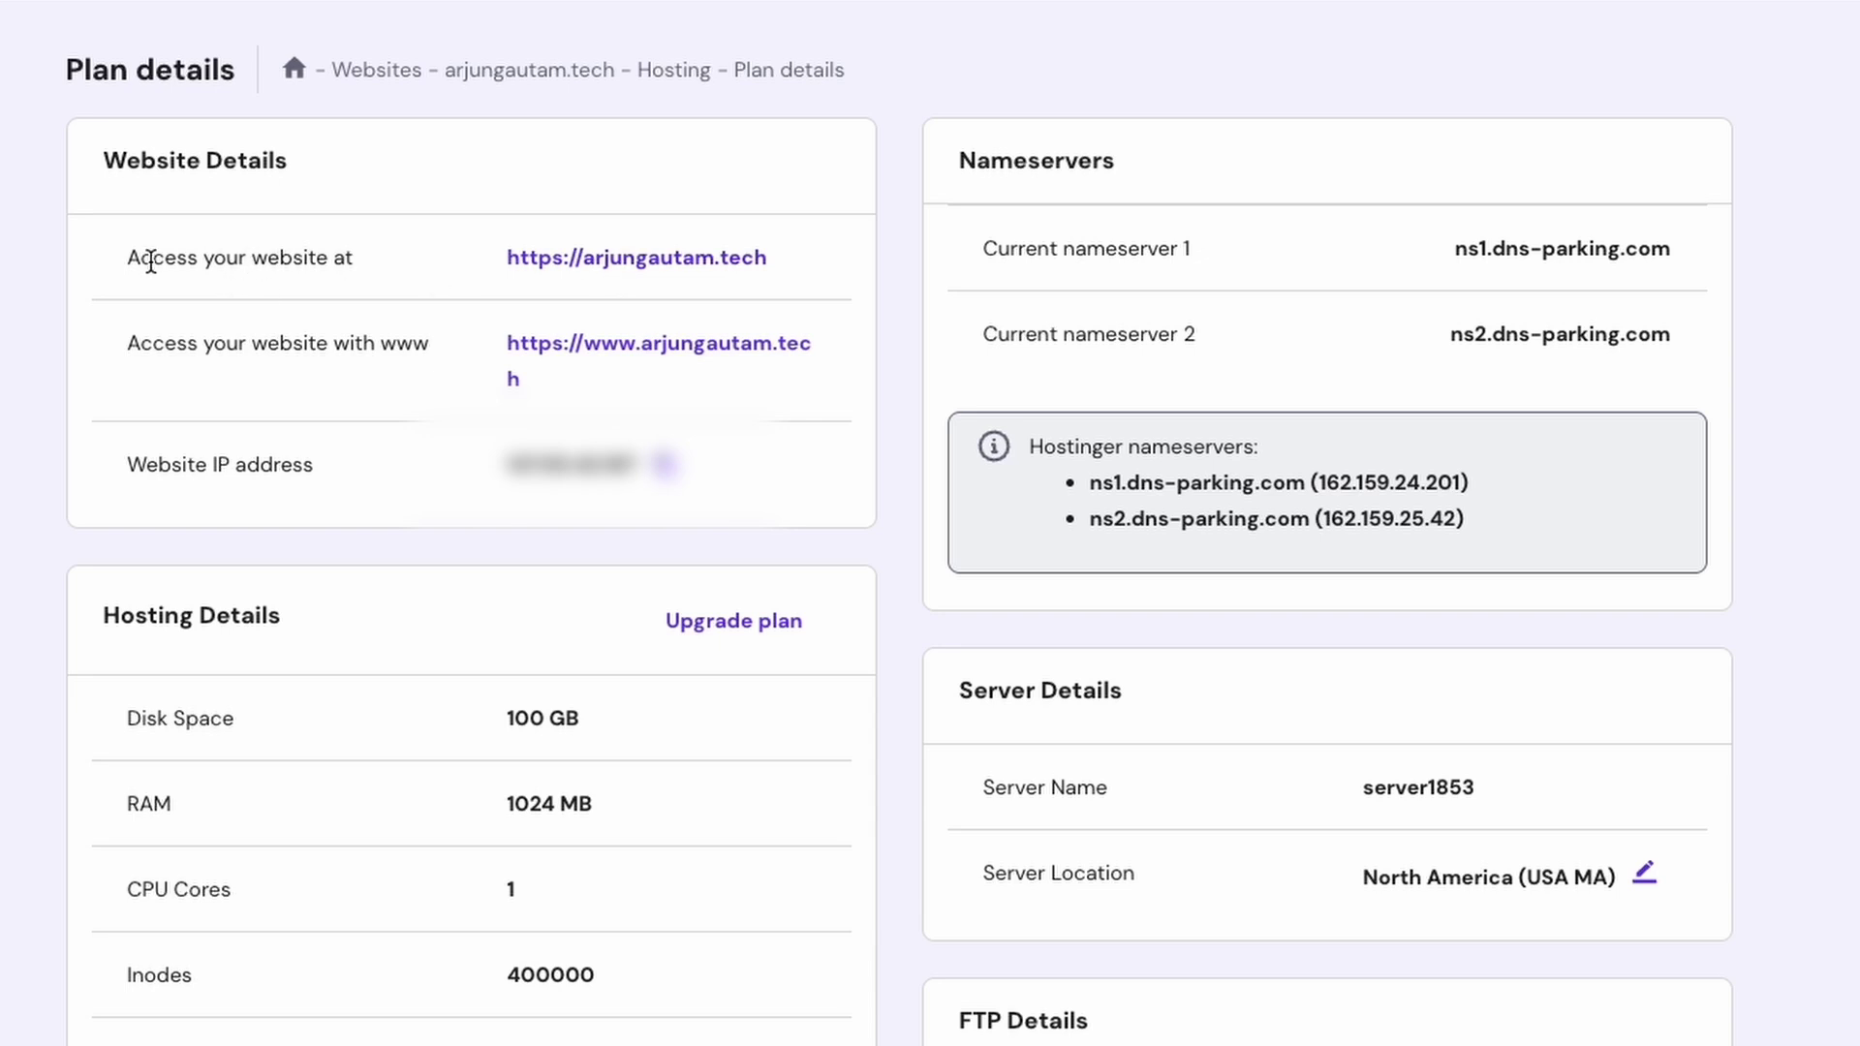
pyautogui.click(609, 276)
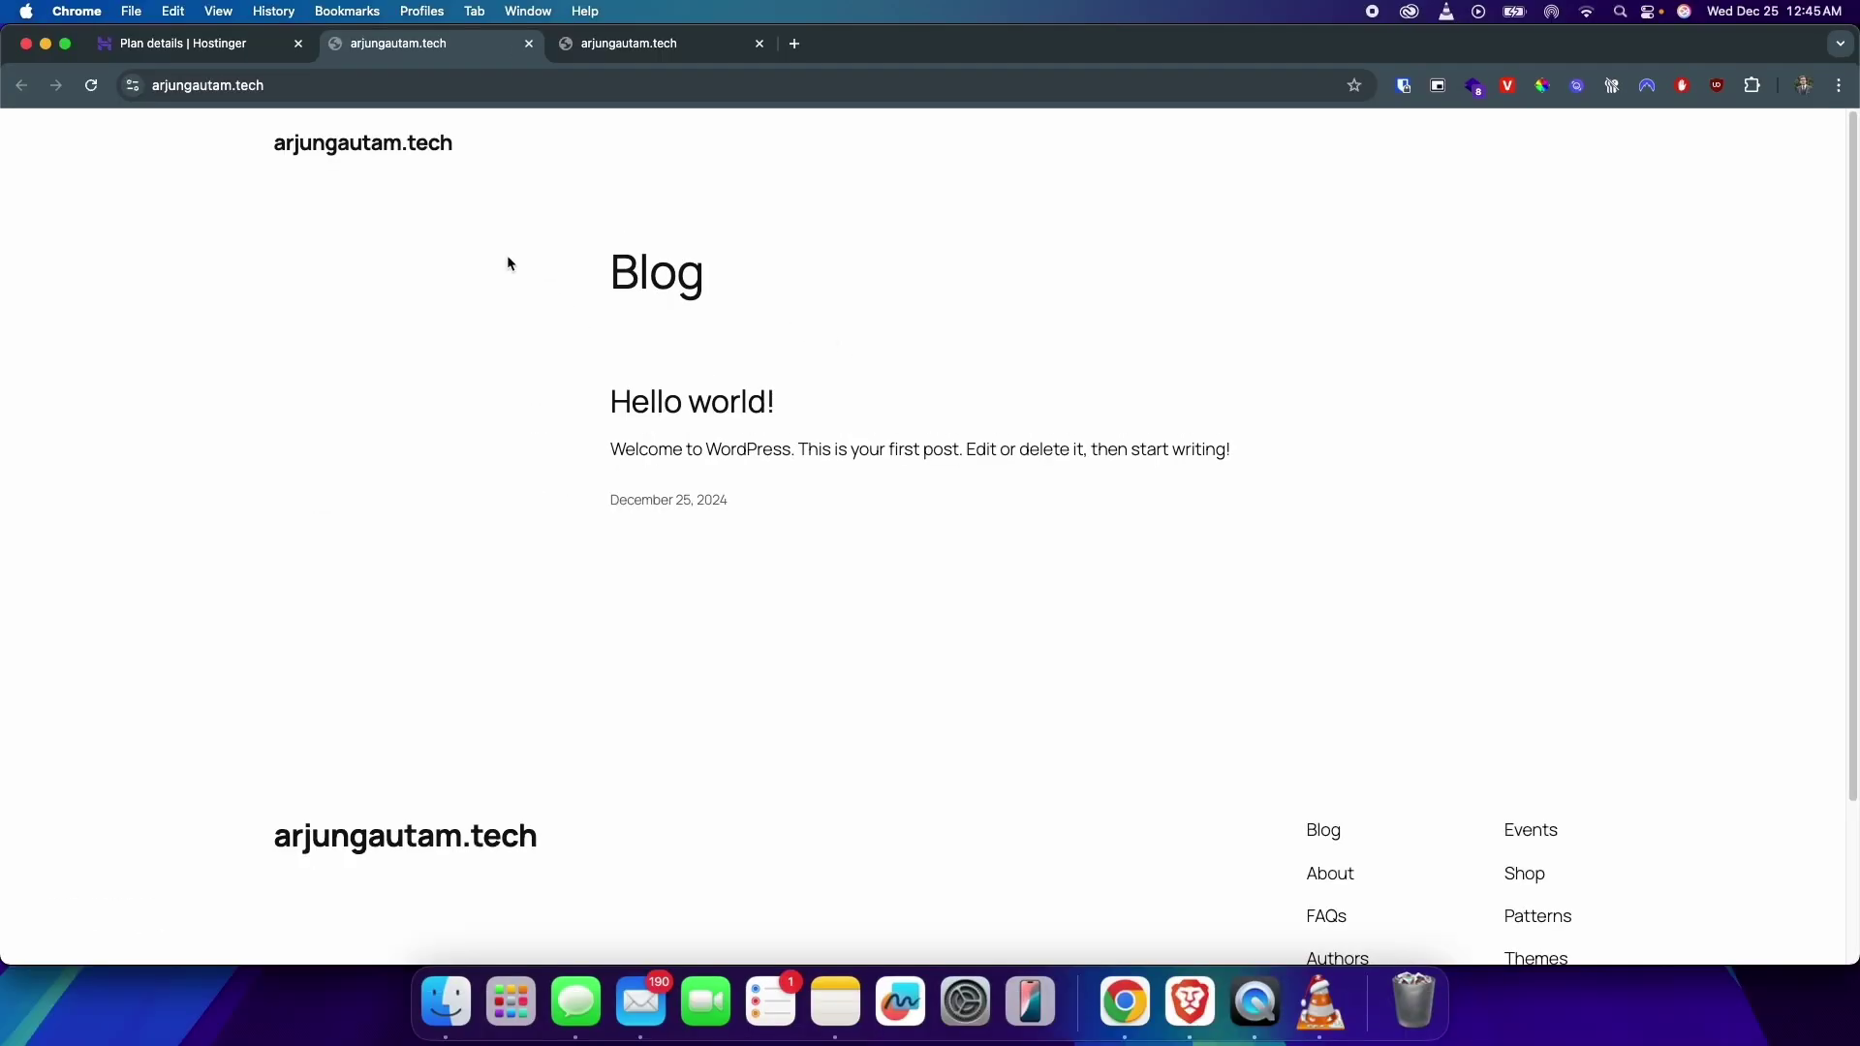
pyautogui.scroll(-3, 500, 258)
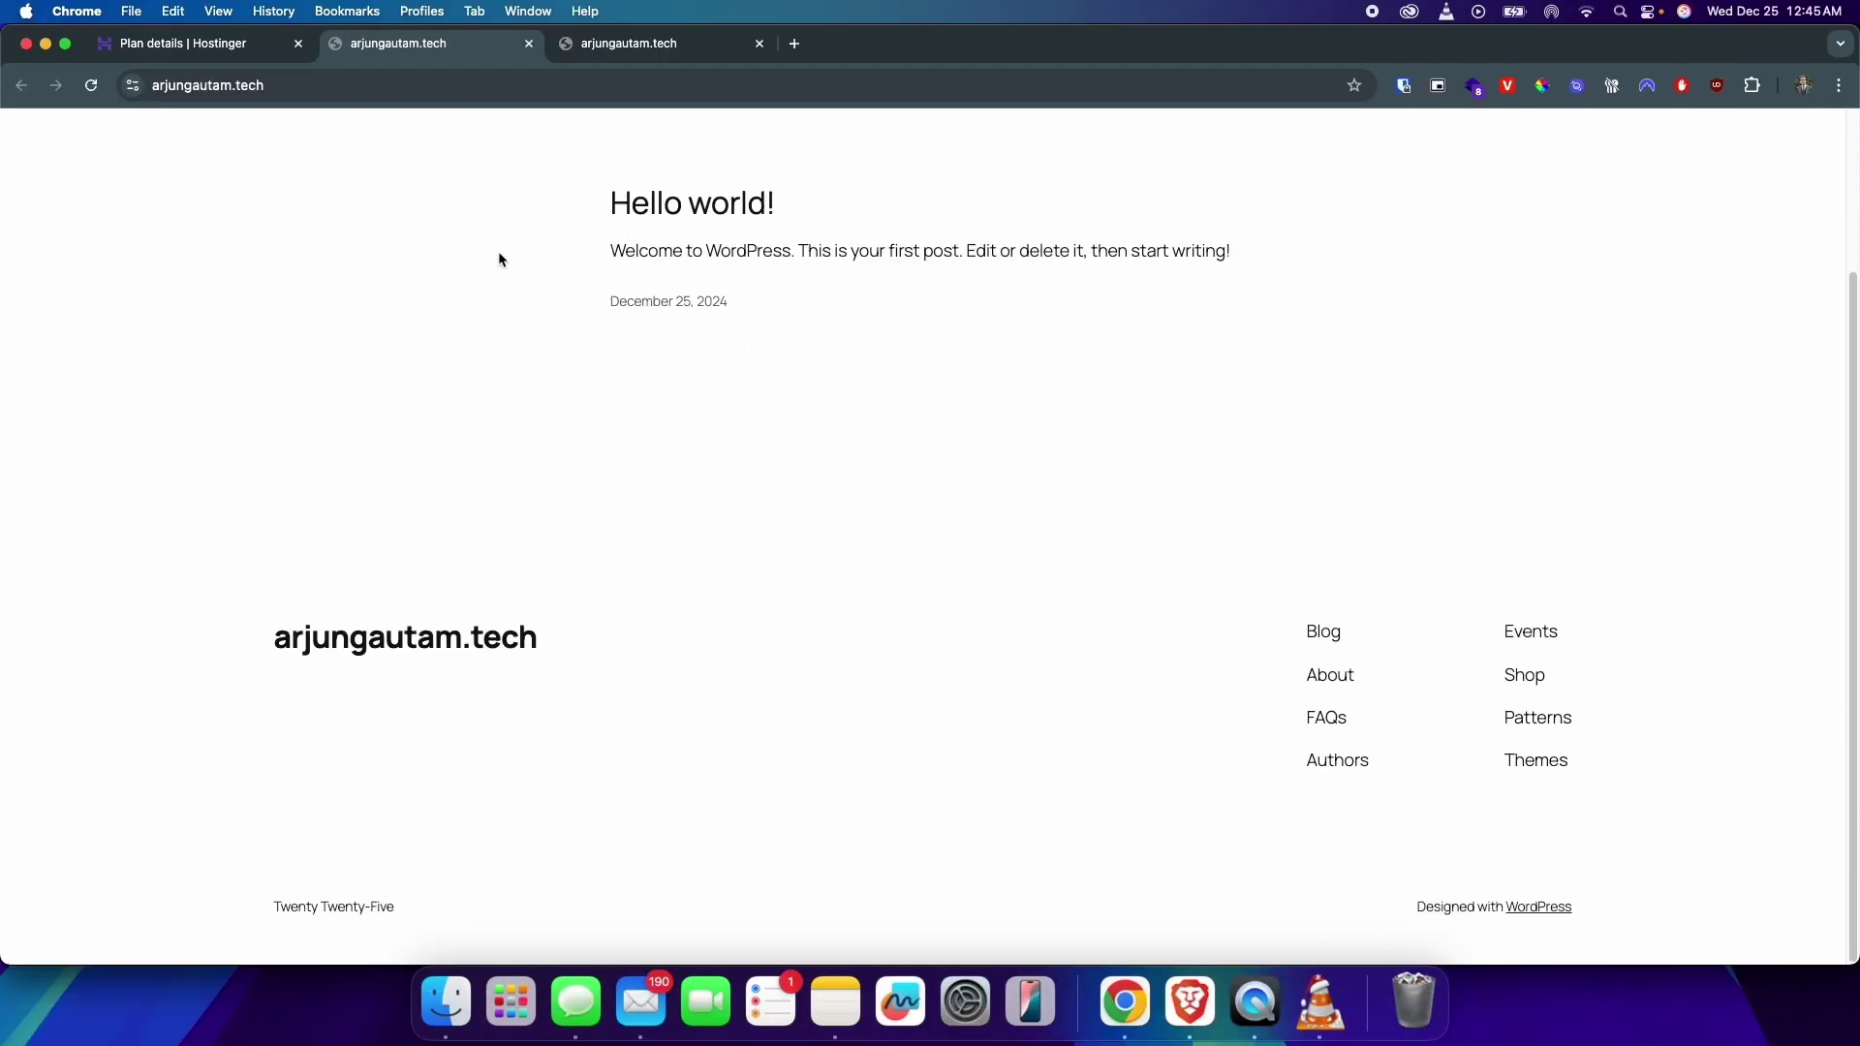
pyautogui.scroll(3, 500, 257)
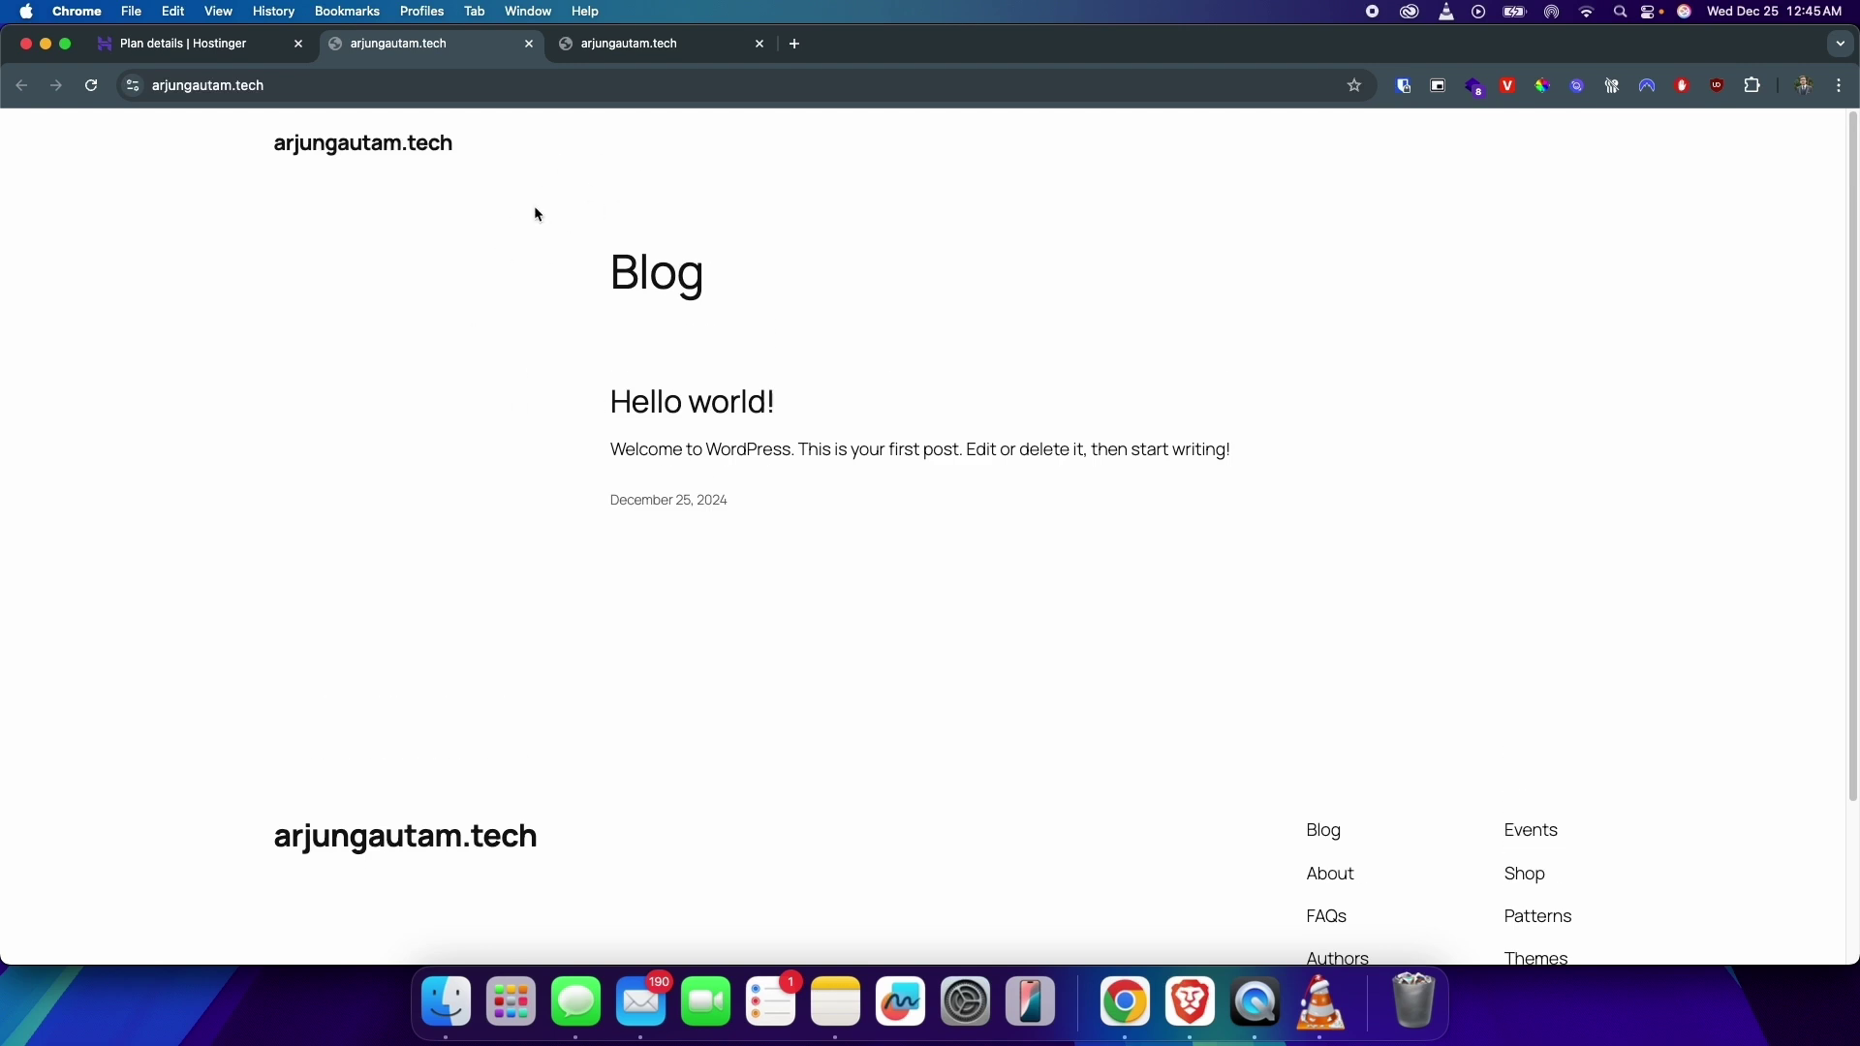